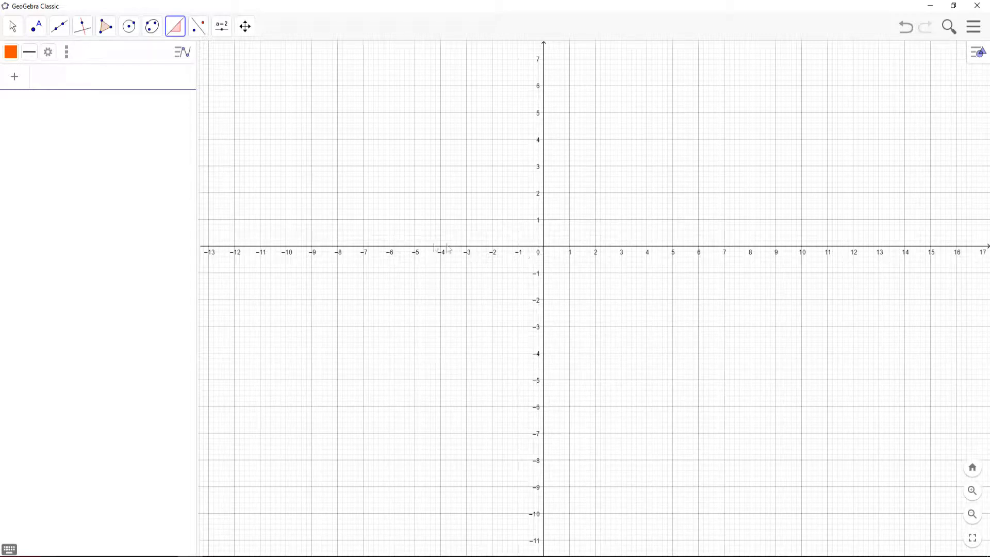
Step: Graph the linear function f(x) = 2x - 2
click(13, 27)
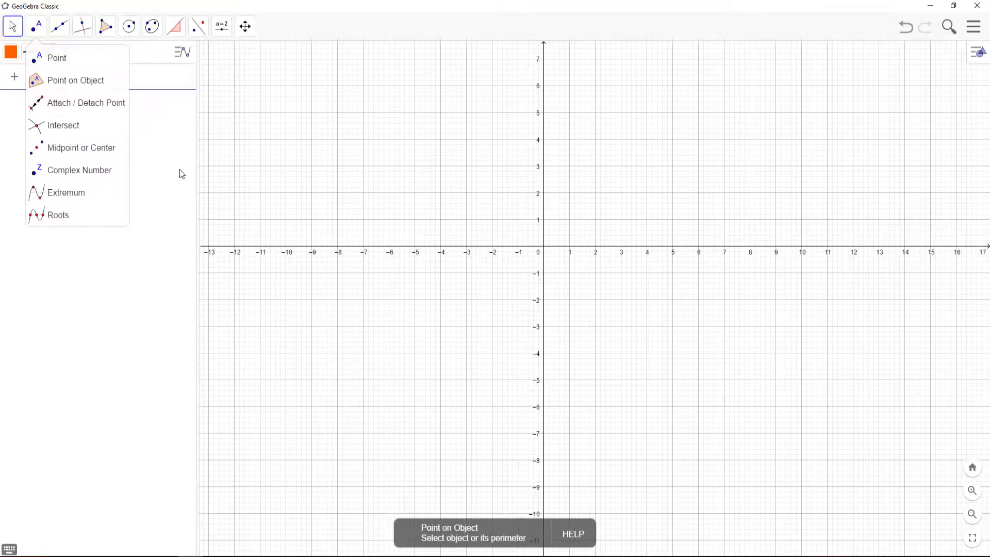
click(14, 30)
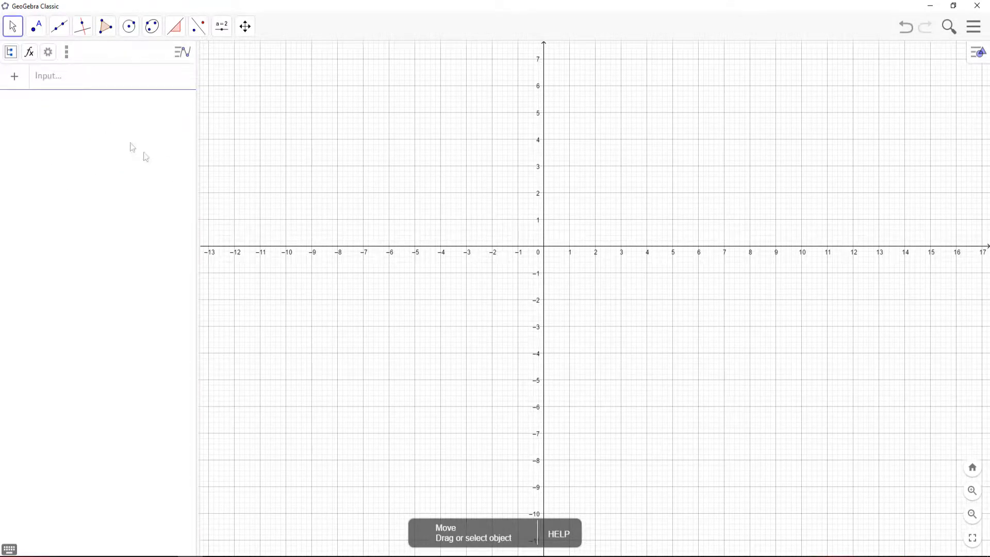
click(74, 85)
text(f()
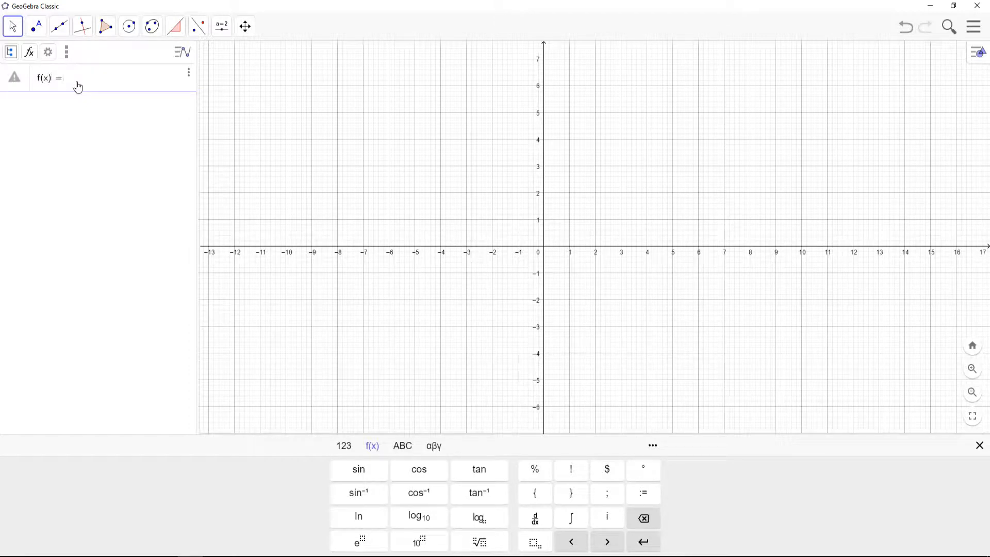
text(x)=2x-2)
key(Return)
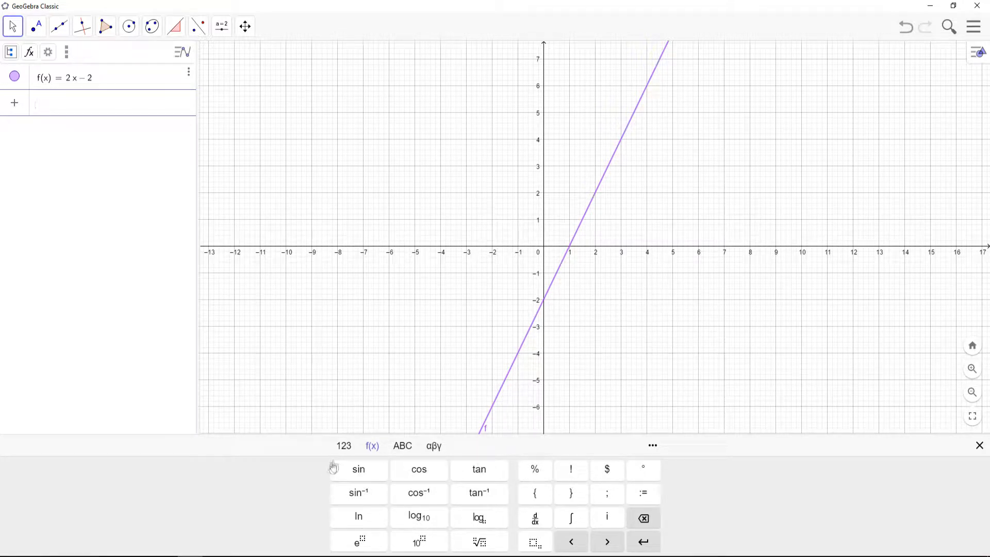
click(344, 445)
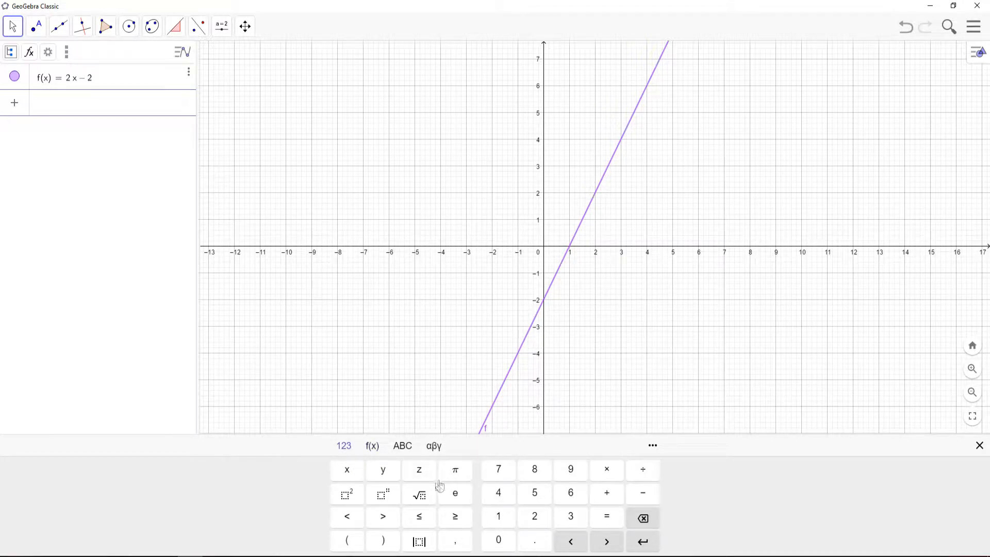
click(376, 447)
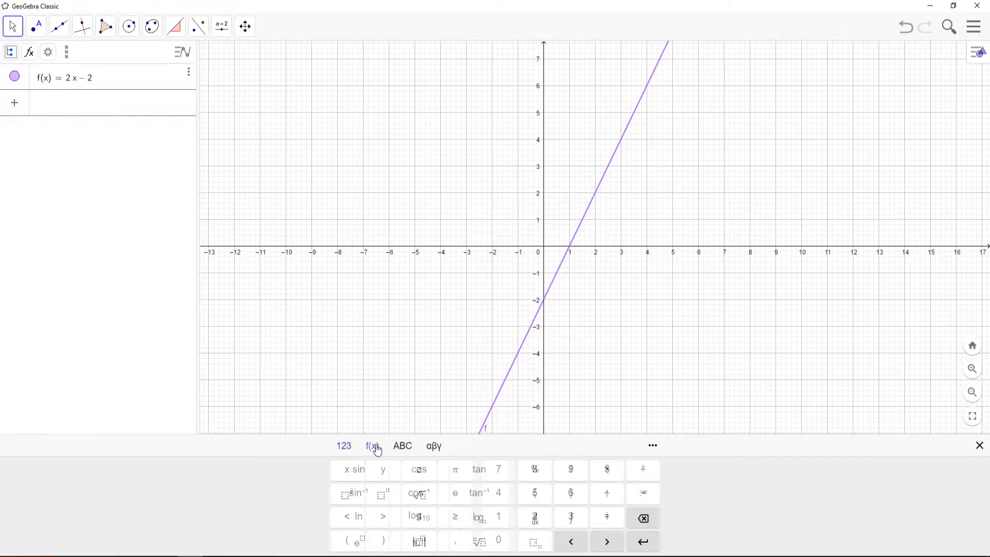
click(431, 447)
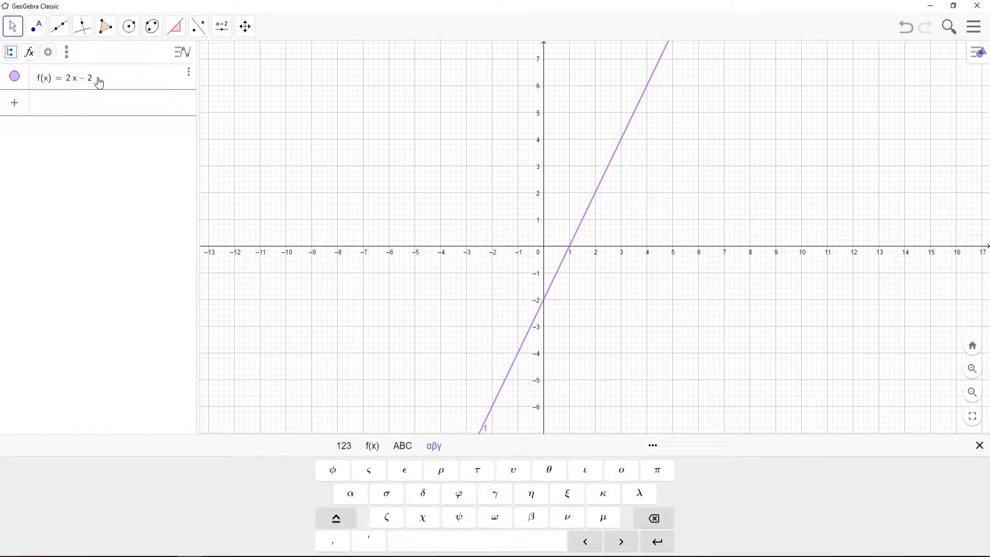
click(117, 177)
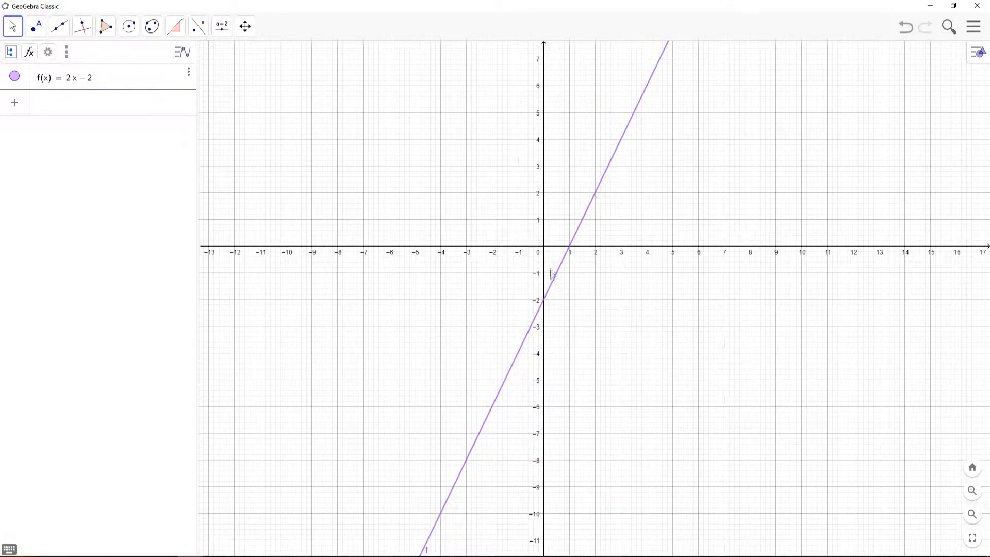
Step: Hide and reshow the graph of f, and add the line's special points
click(15, 78)
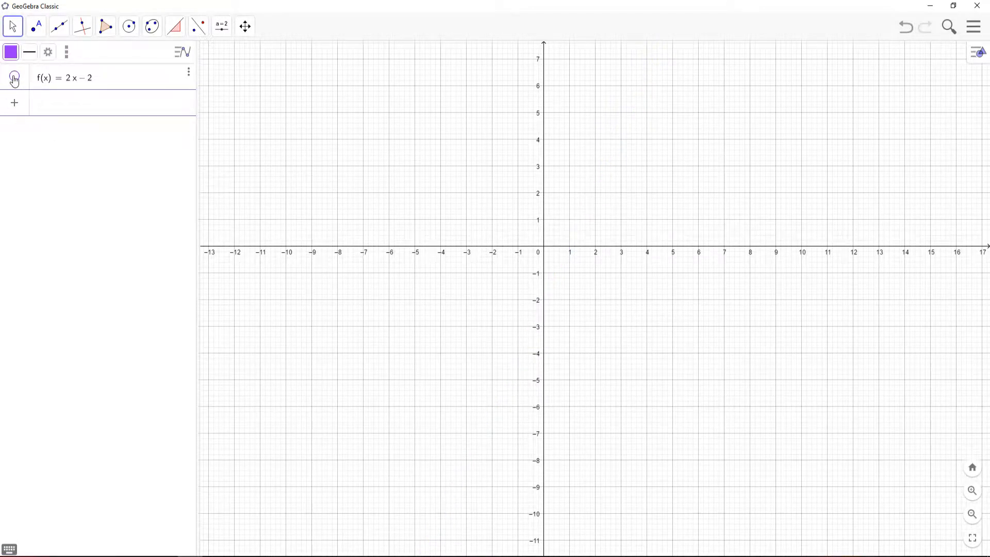
click(14, 78)
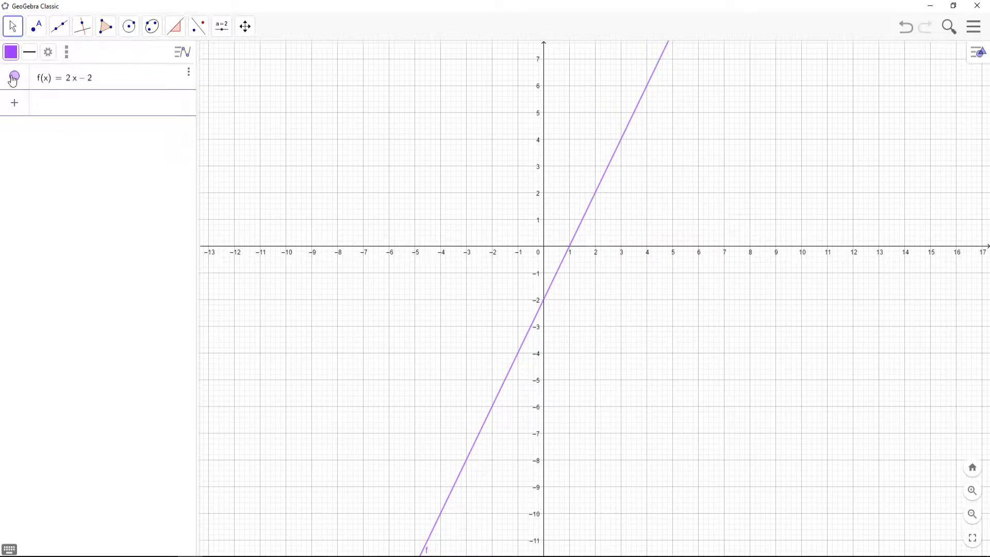
click(189, 75)
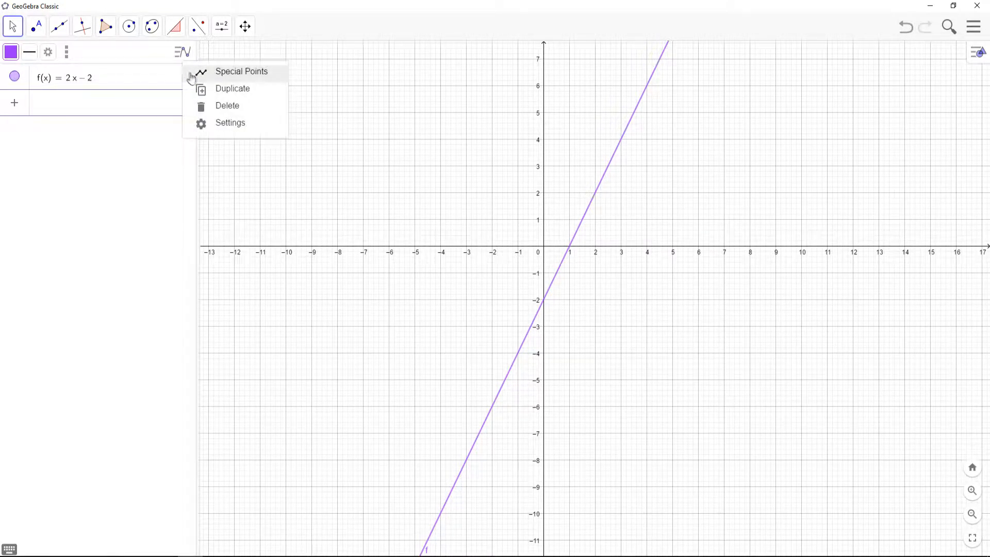
click(227, 77)
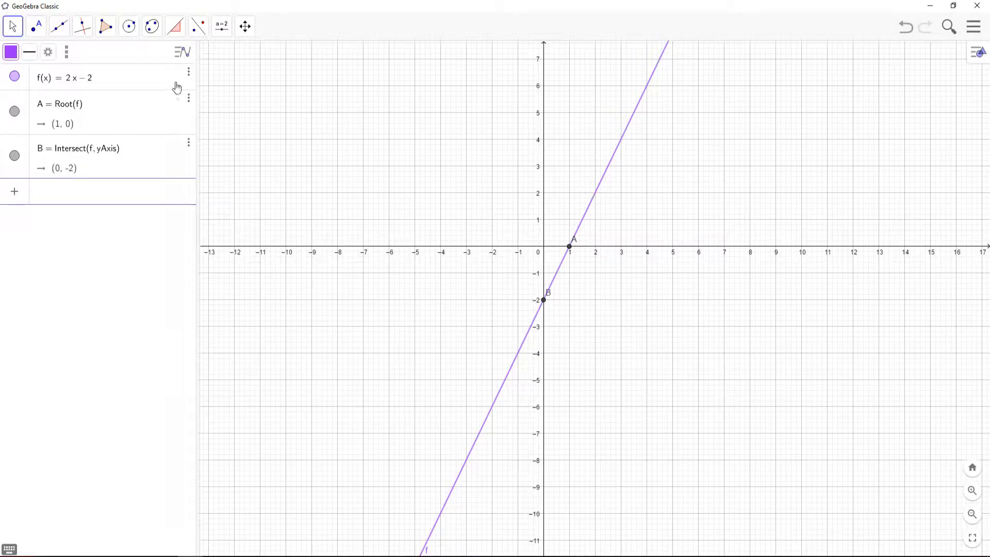
Step: Add a slope triangle to the line f with the Slope tool
click(176, 29)
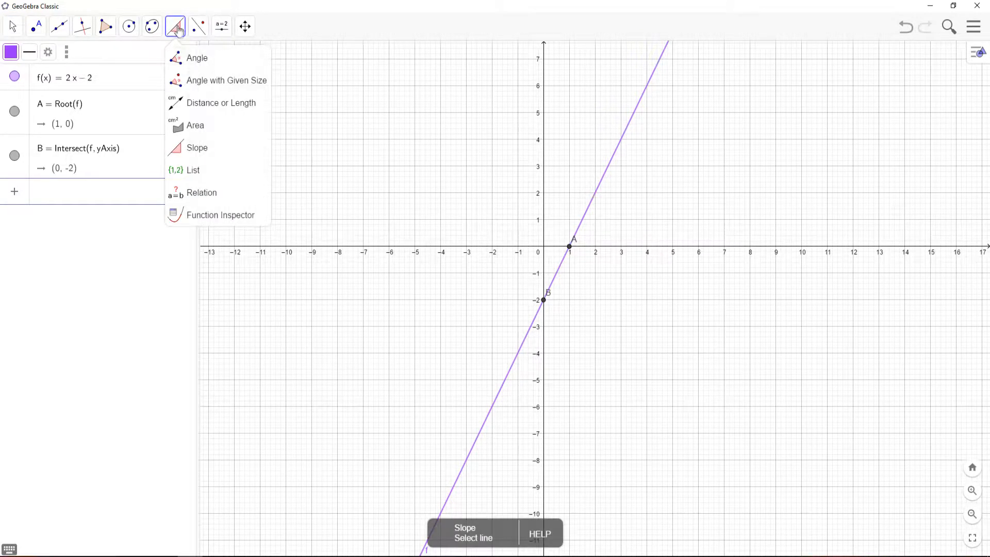
click(209, 153)
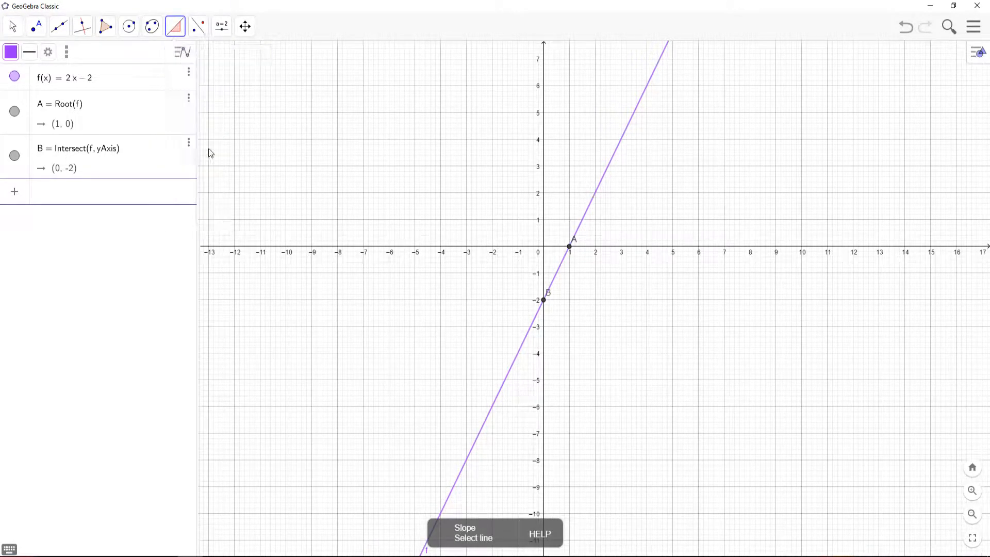
click(591, 210)
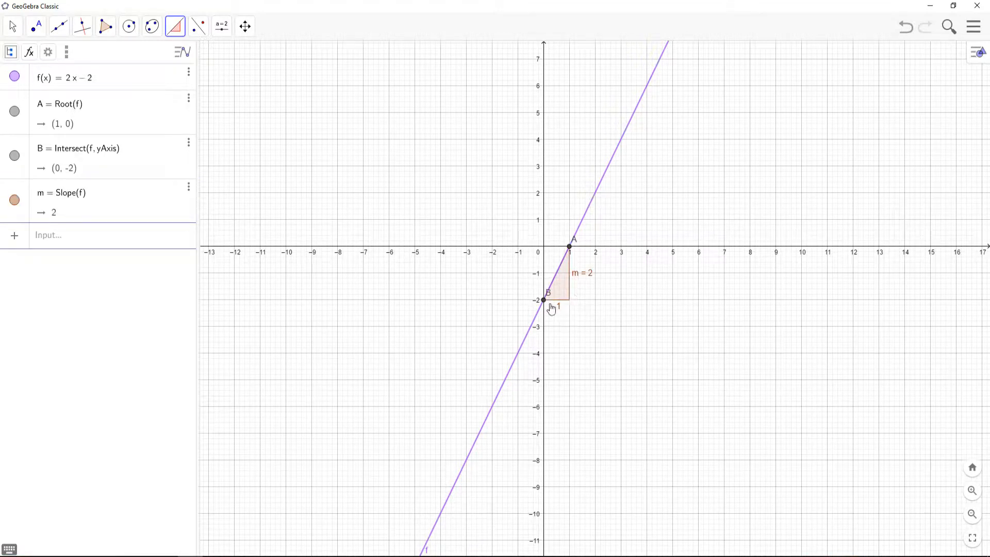
Step: Delete the linear function f together with its special points and slope triangle
click(13, 26)
click(36, 25)
click(189, 71)
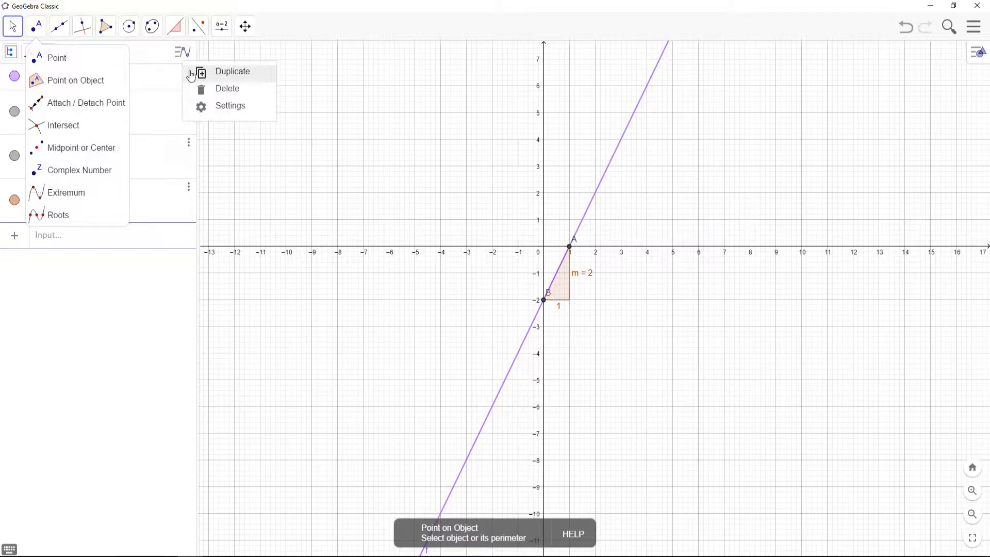
click(227, 88)
click(157, 84)
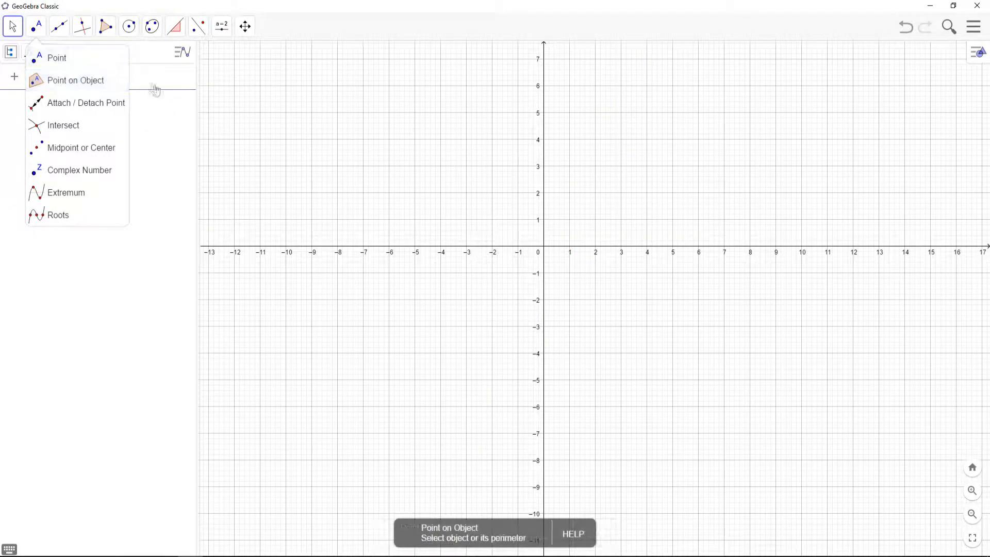
click(13, 26)
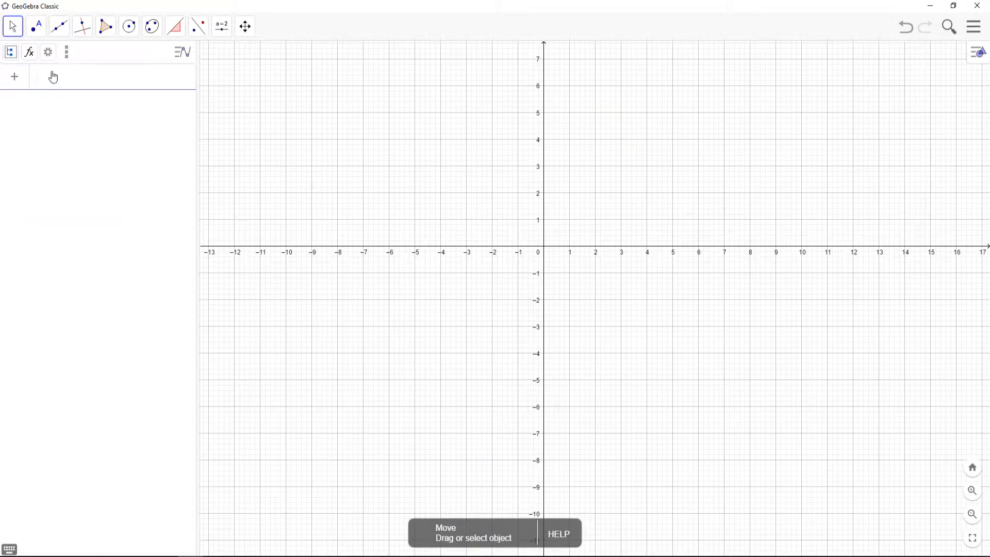
Step: Graph the quadratic function f(x) = 3x^2 - 2x - 4
click(58, 82)
text(f(x))
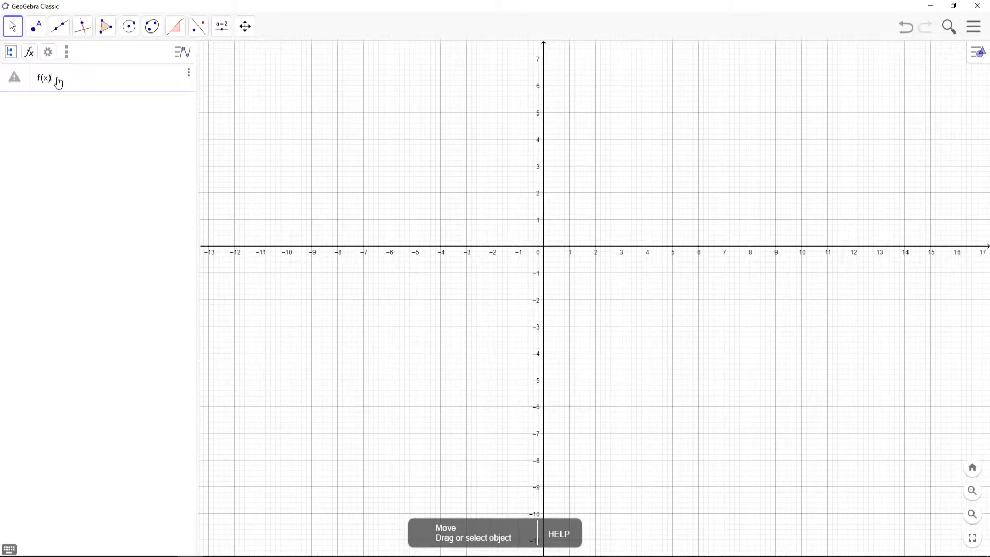
text(=3x)
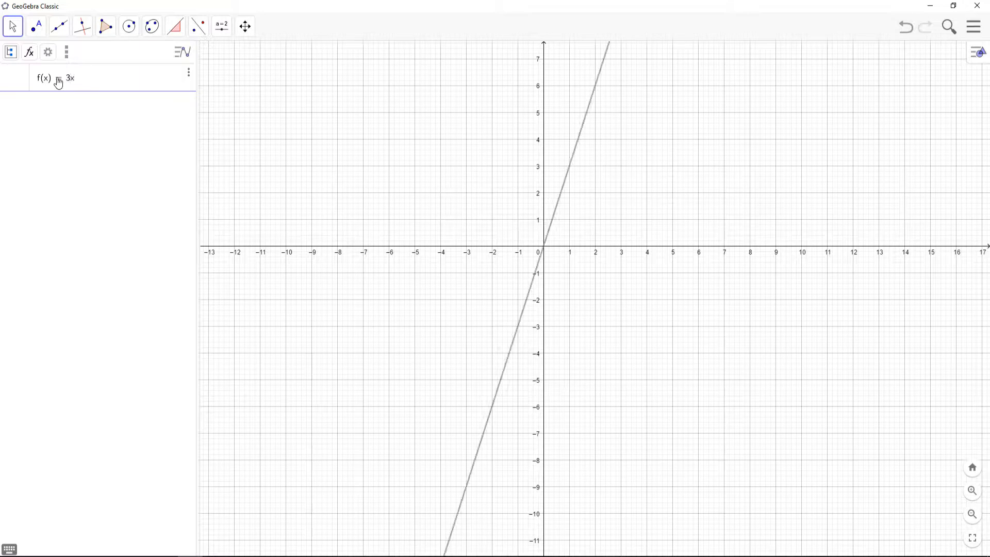
text(^2)
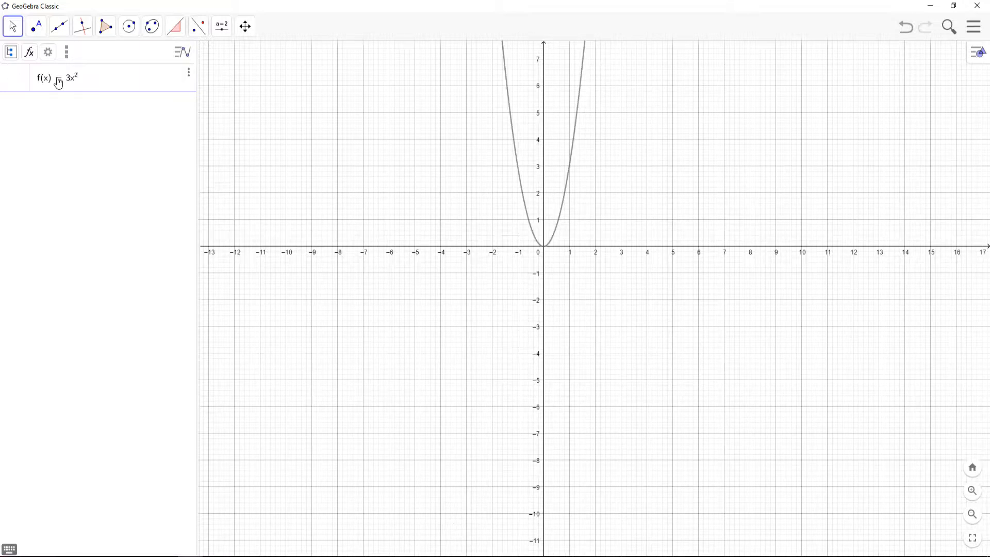
text(-2x-4)
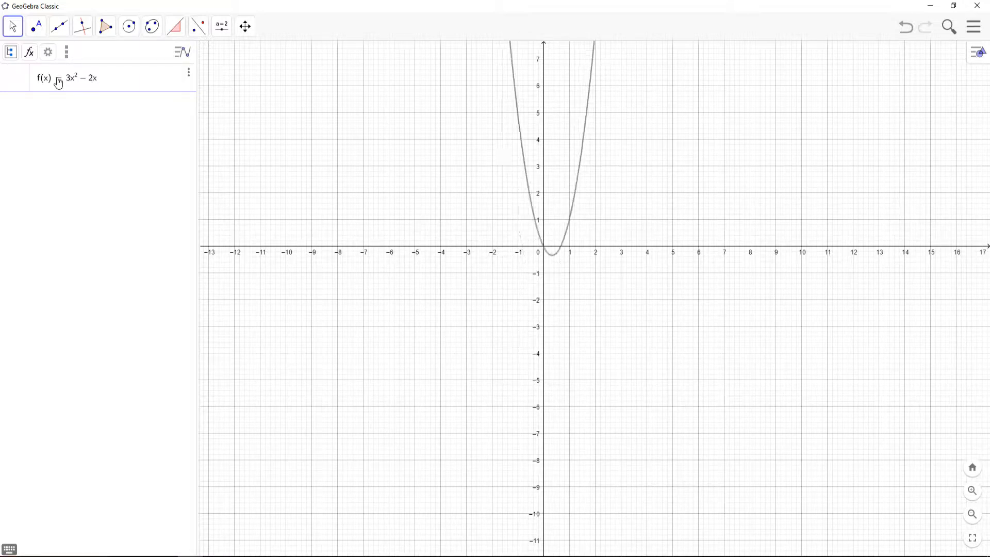
key(Return)
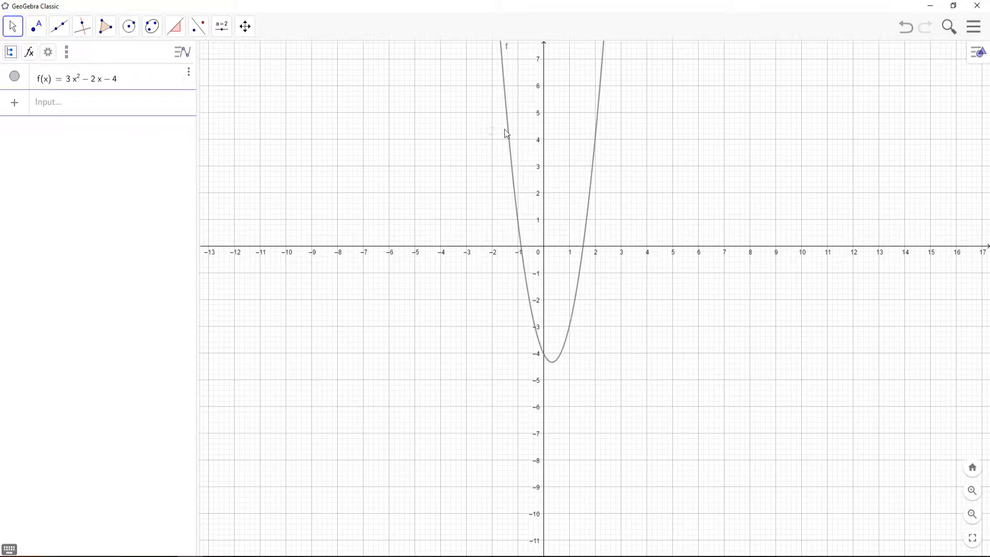
Step: Hide and reshow the parabola, and add its special points
click(15, 77)
click(15, 77)
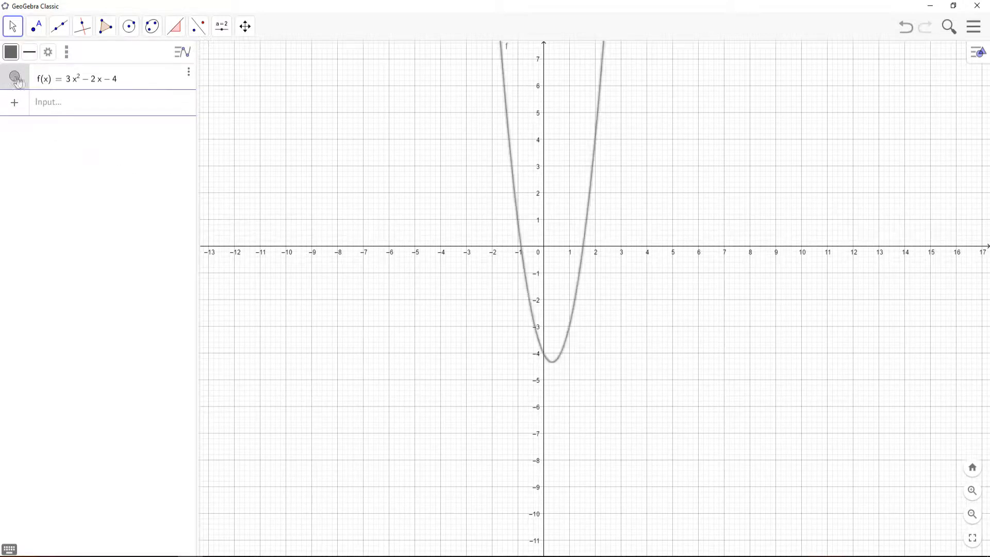
click(190, 75)
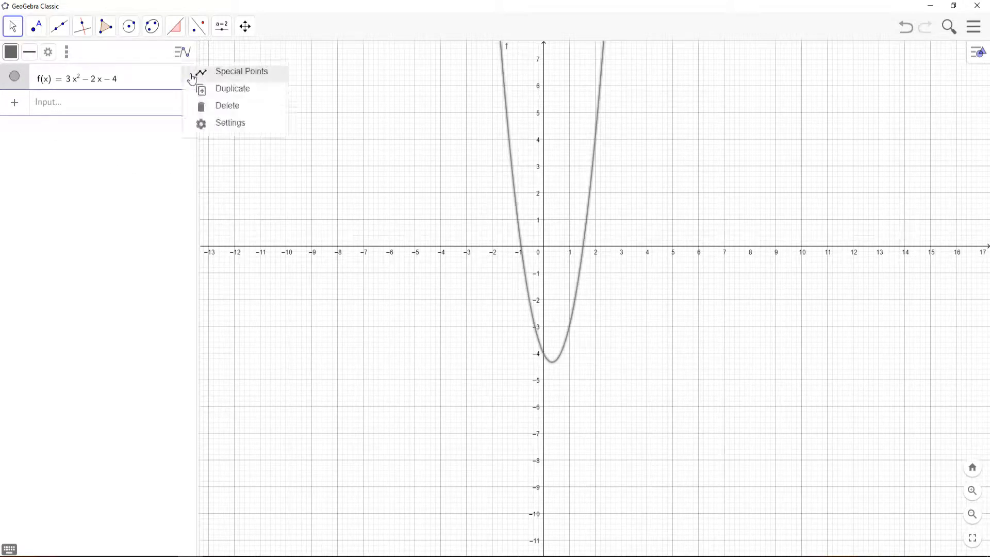
click(232, 74)
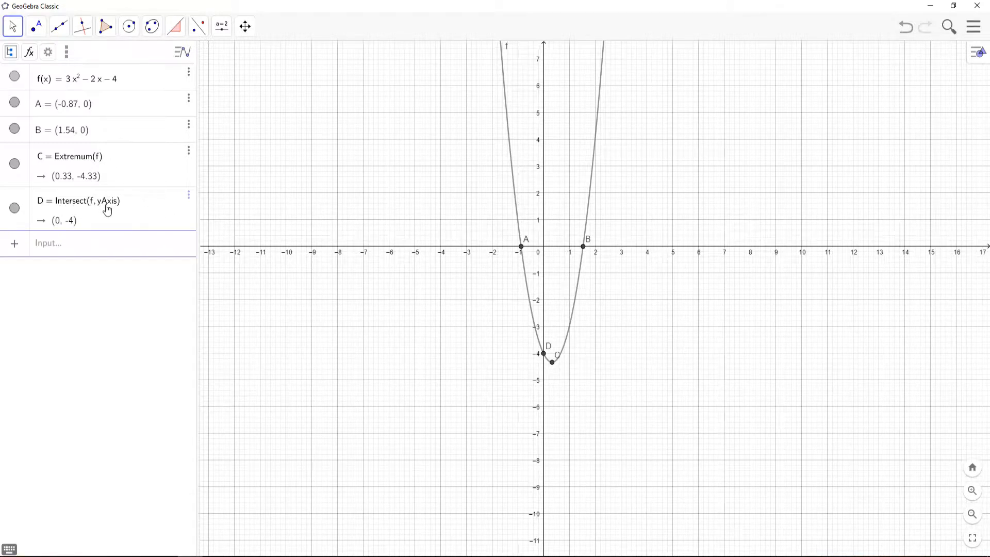
Step: Delete the quadratic function with its points, and place a number slider a = 1 ranging from -5 to 5 near (-8, 5)
click(189, 75)
click(217, 92)
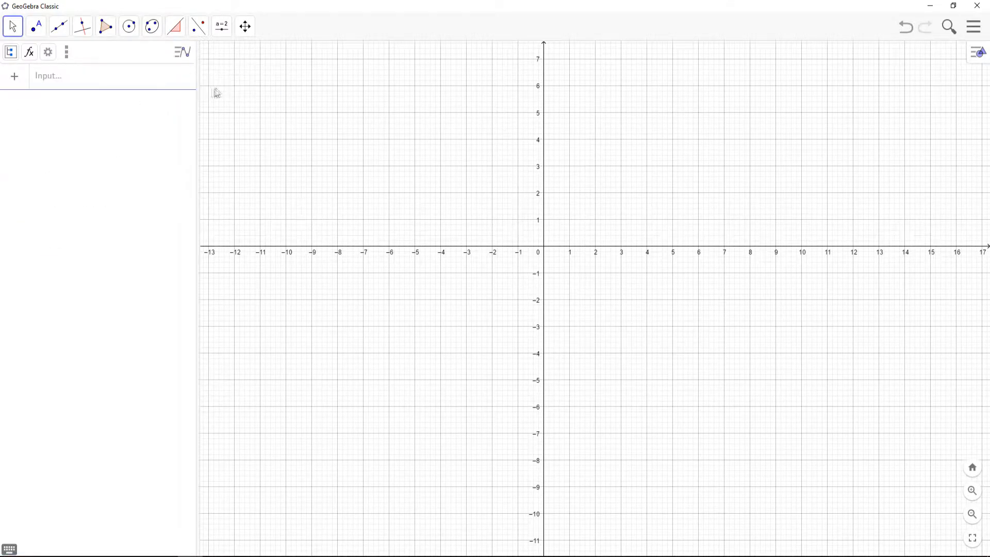
click(221, 30)
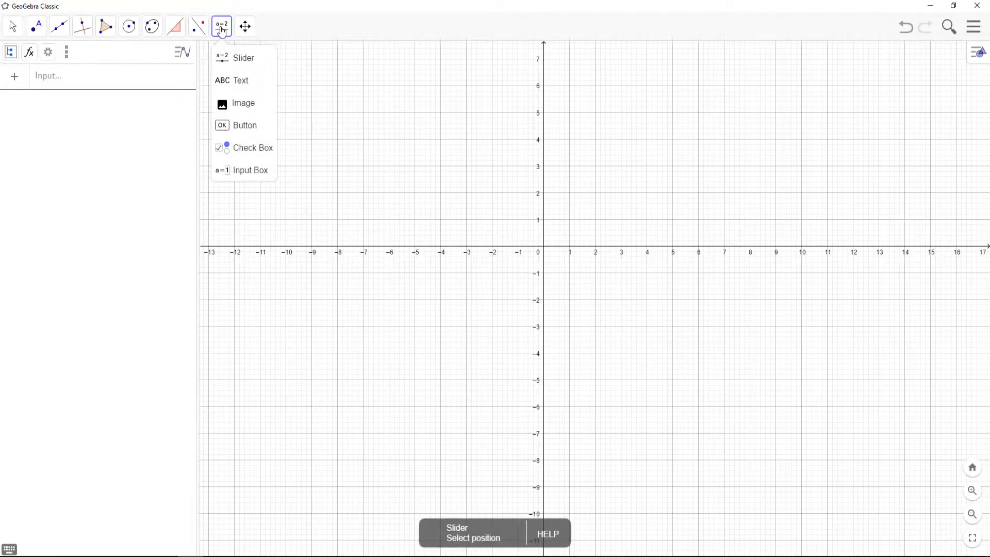
click(236, 59)
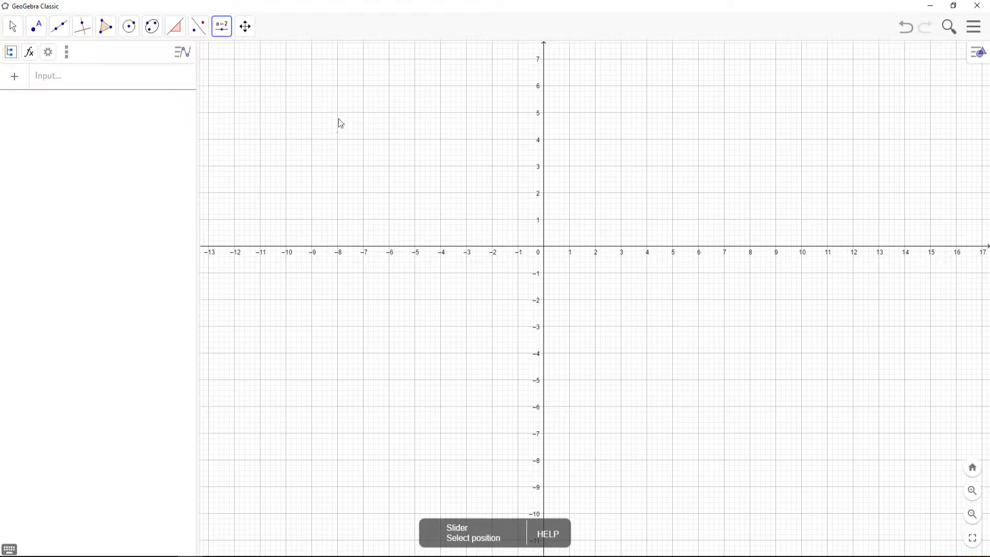
click(339, 117)
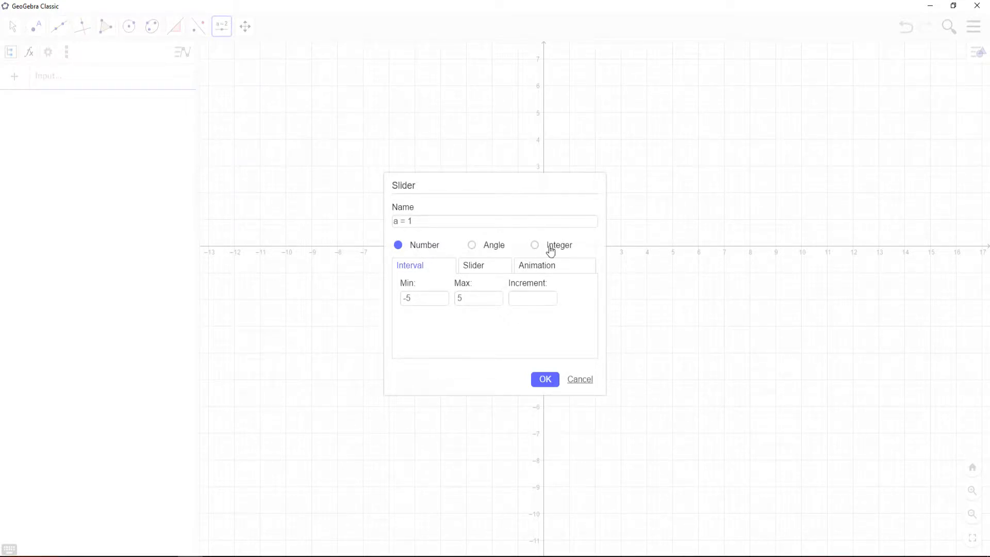
click(482, 266)
click(527, 269)
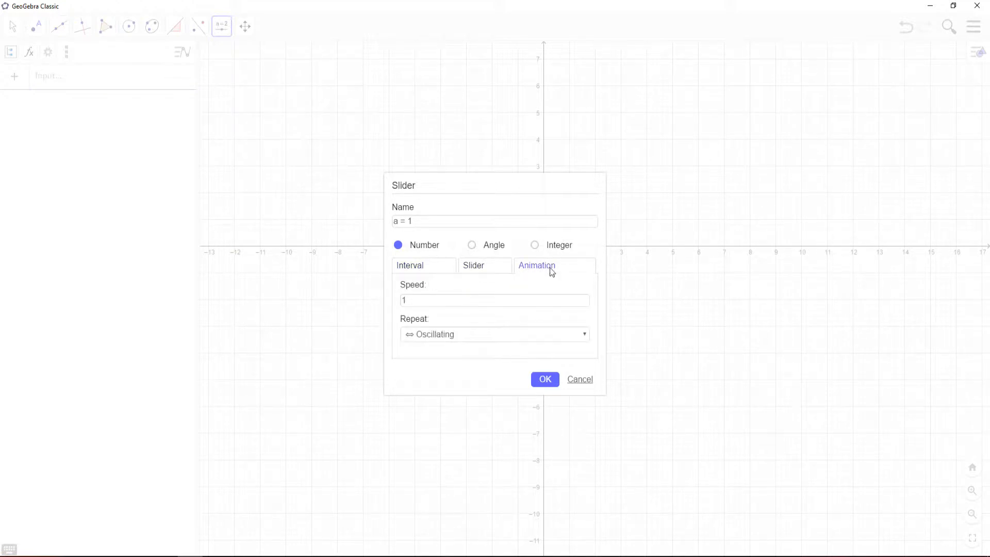
click(428, 268)
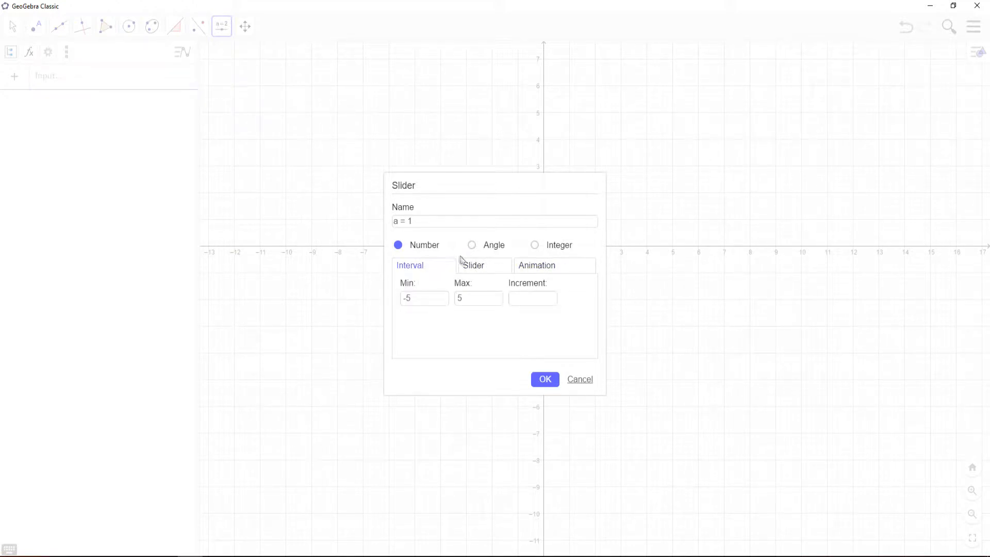
click(551, 382)
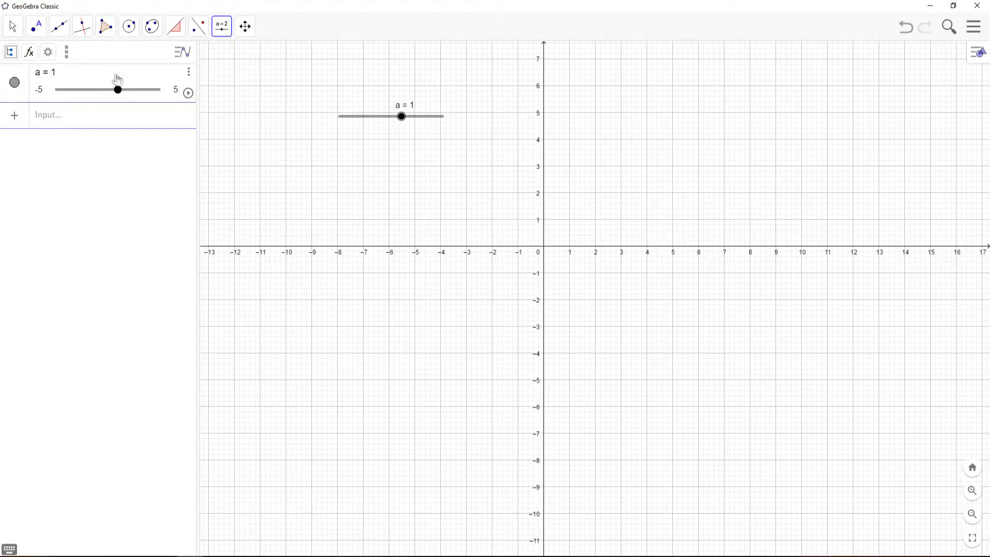
Step: Create number sliders b = 1 and c = 1, each ranging from -5 to 5, below slider a
click(398, 151)
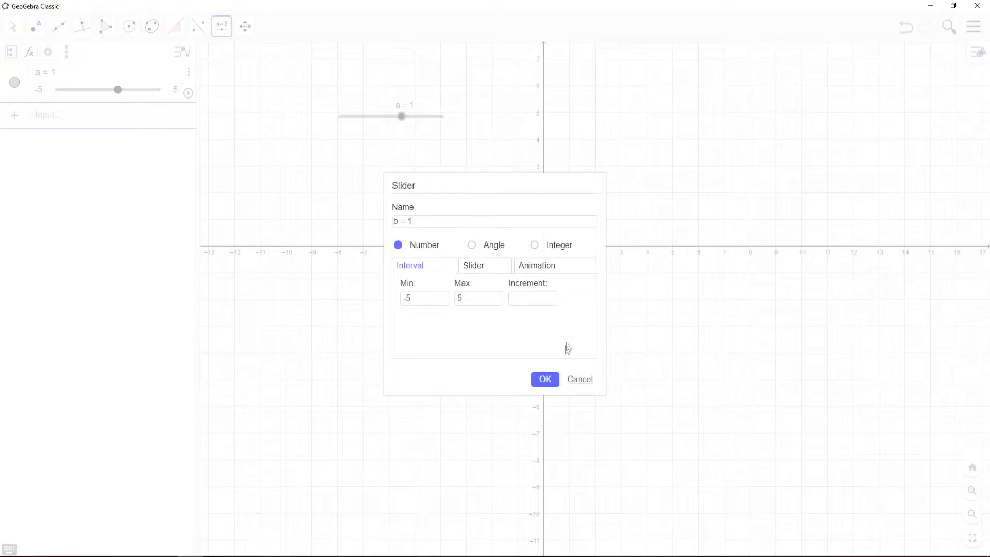
click(547, 381)
click(390, 178)
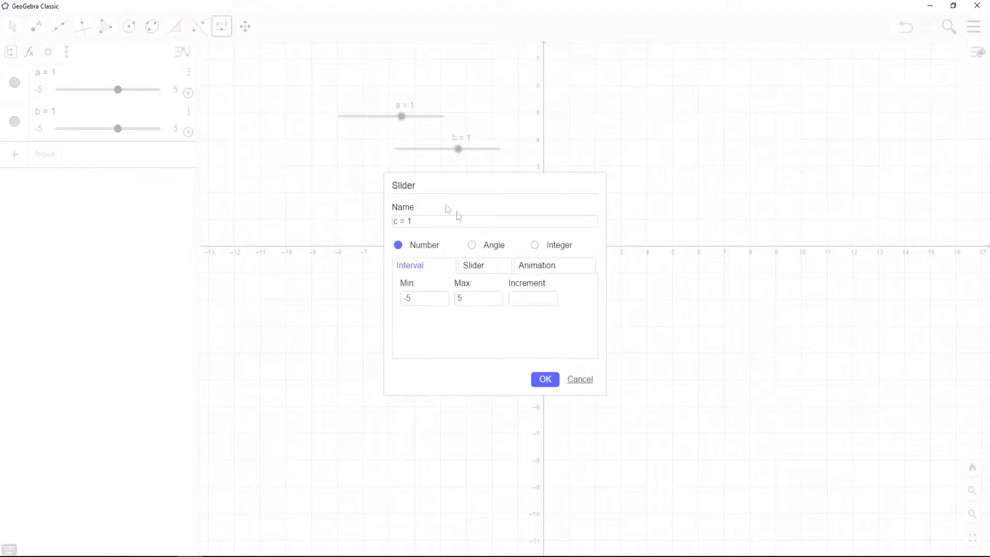
click(546, 379)
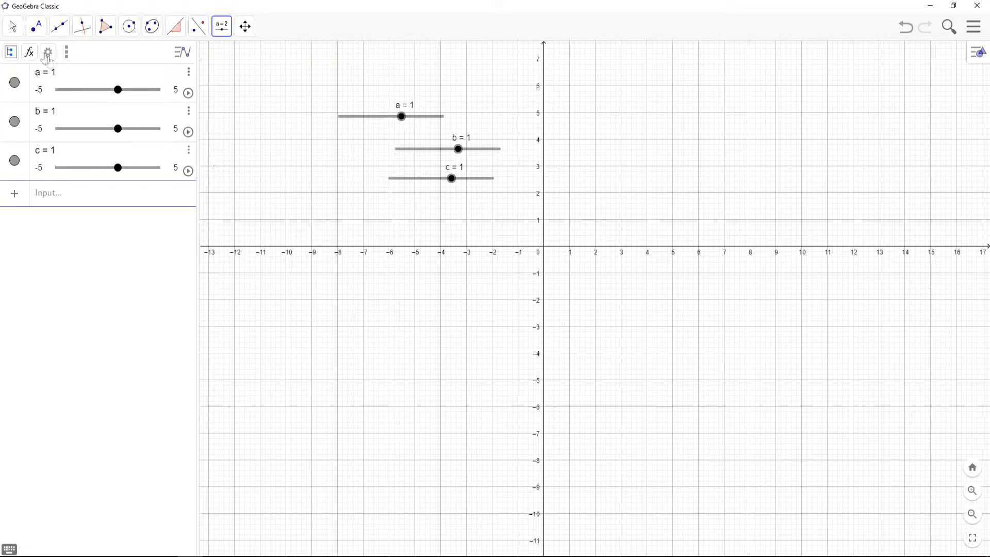
Step: Line up sliders b and c beneath slider a, and set a = 2.6, b = 2.4 and c = 1.9
click(13, 26)
drag(425, 149, 376, 149)
mouse_move(405, 182)
mouse_down()
mouse_move(360, 177)
mouse_move(434, 177)
mouse_move(411, 177)
mouse_up()
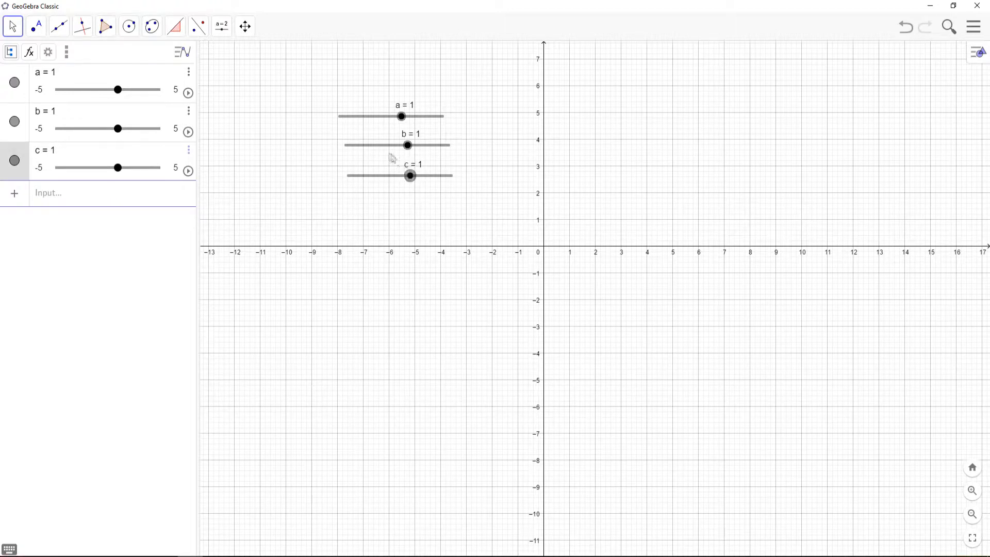
drag(401, 117, 419, 175)
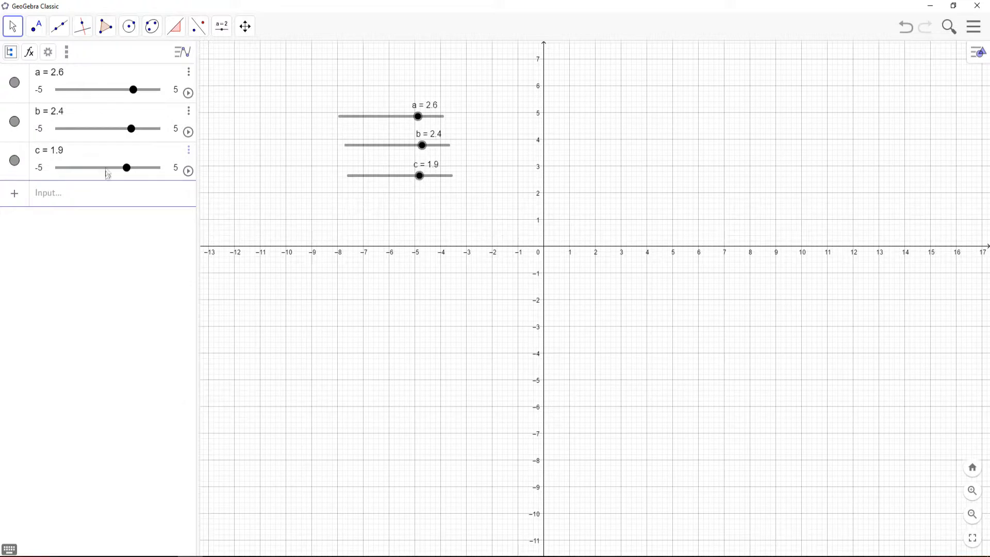
Step: Graph the general quadratic function f(x) = ax^2 + bx + c using the slider parameters
click(97, 193)
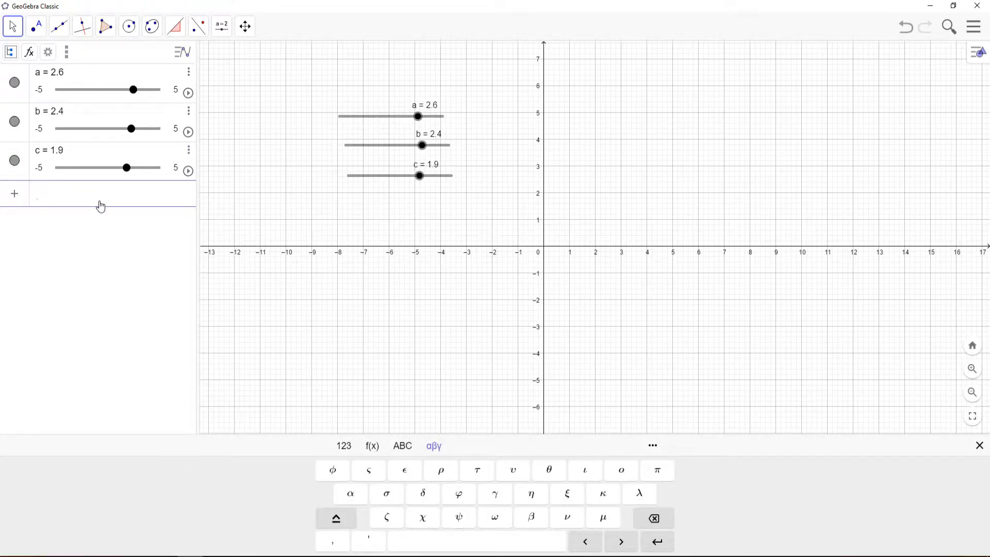
text(f(x)
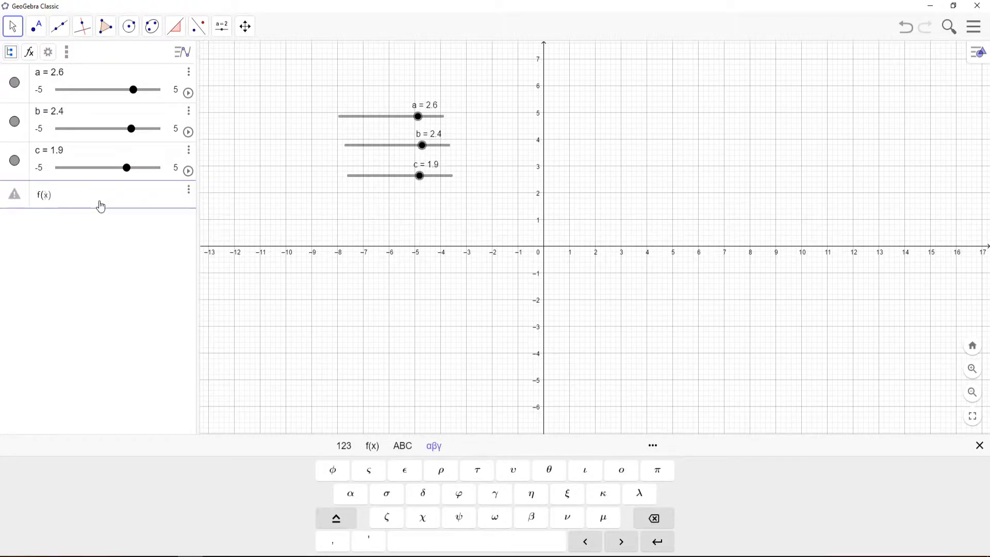
text(ax)
text(^2)
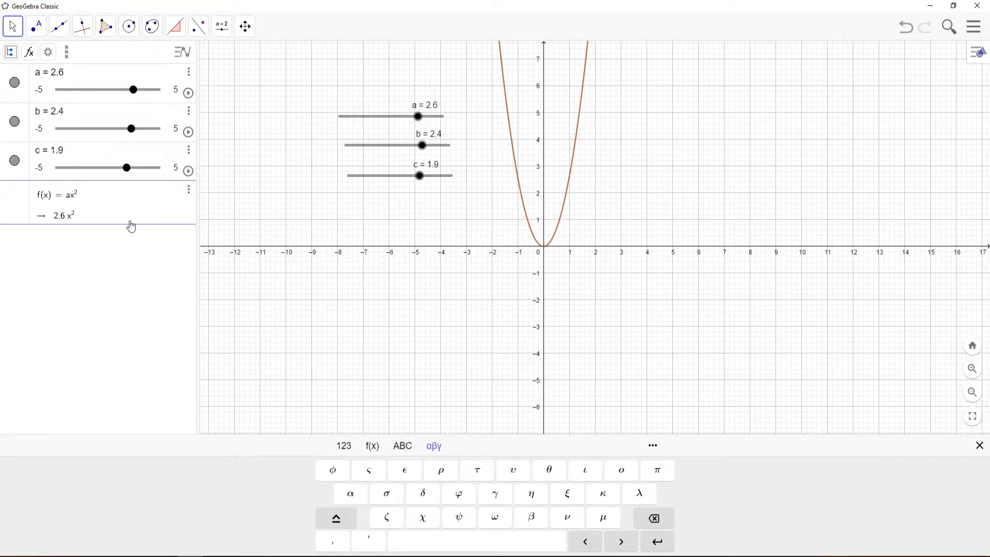
text(+bx)
key(BackSpace)
key(BackSpace)
key(BackSpace)
key(BackSpace)
text(2+bx)
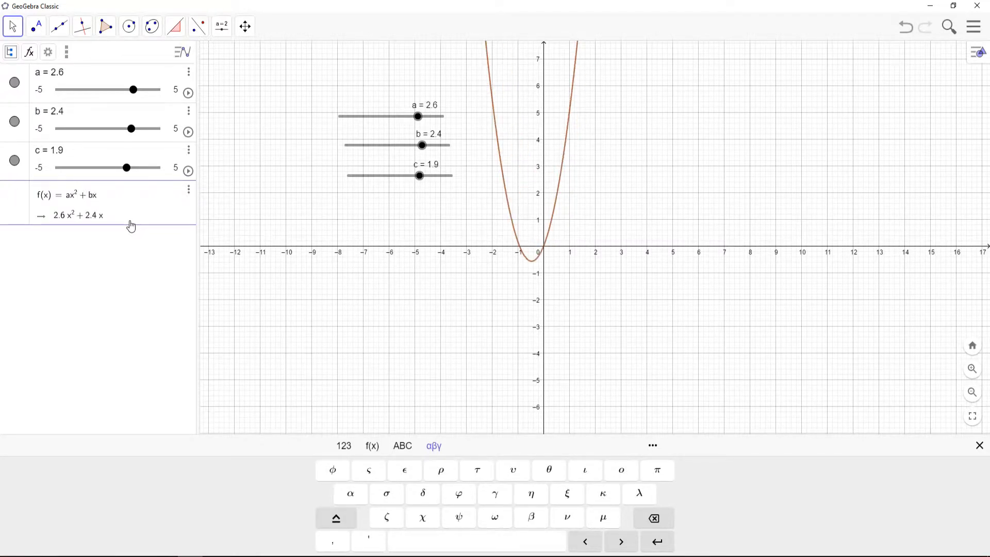
text(+c)
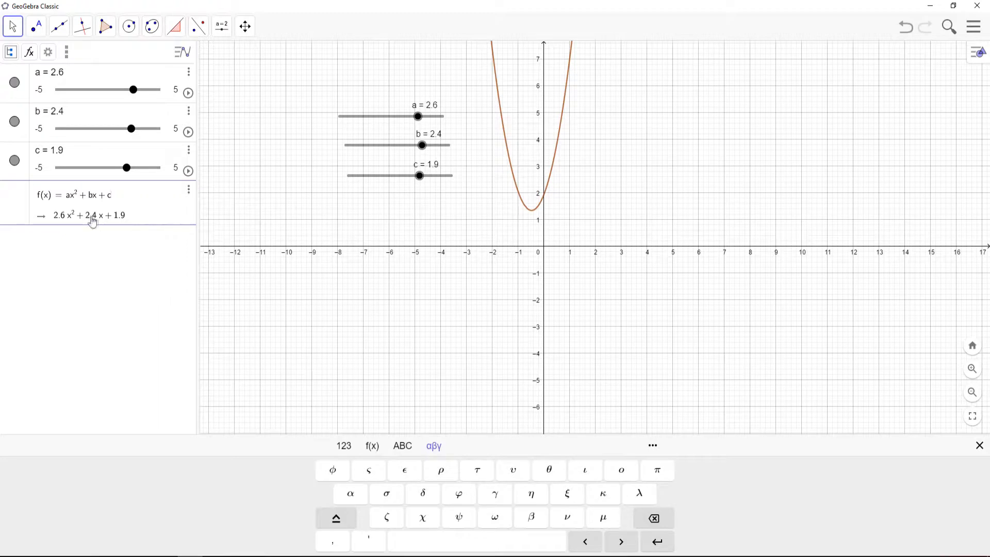
click(174, 263)
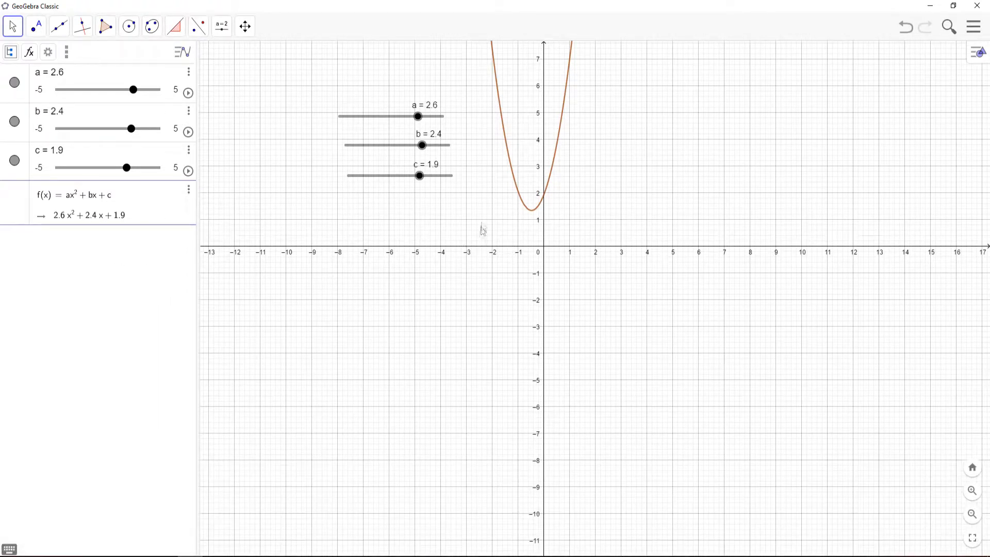
Step: Reshape the parabola with the sliders, ending at a = -1.4, b = -3.7 and c = -0.2
drag(419, 123, 377, 122)
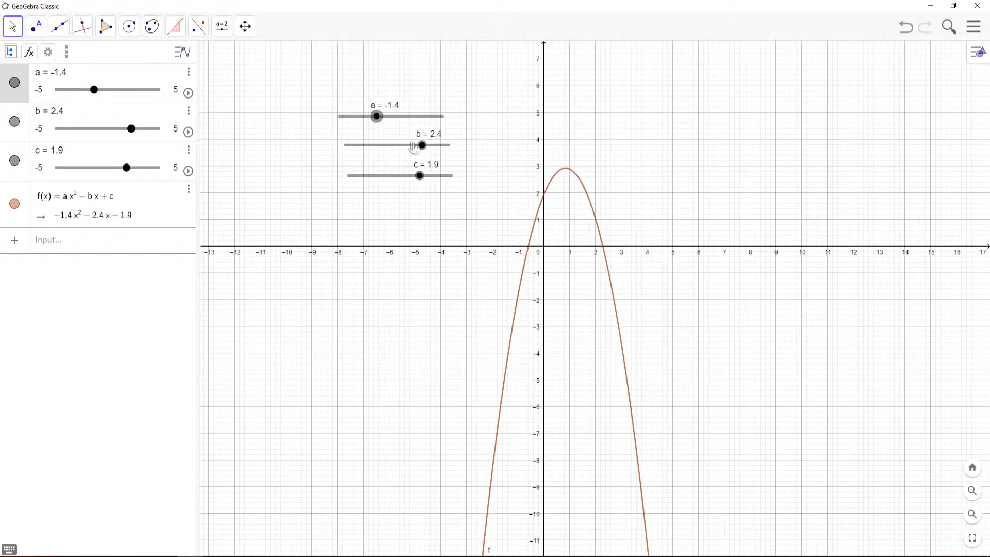
mouse_move(421, 146)
mouse_down()
mouse_move(376, 150)
mouse_move(431, 150)
mouse_move(369, 154)
mouse_move(439, 150)
mouse_up()
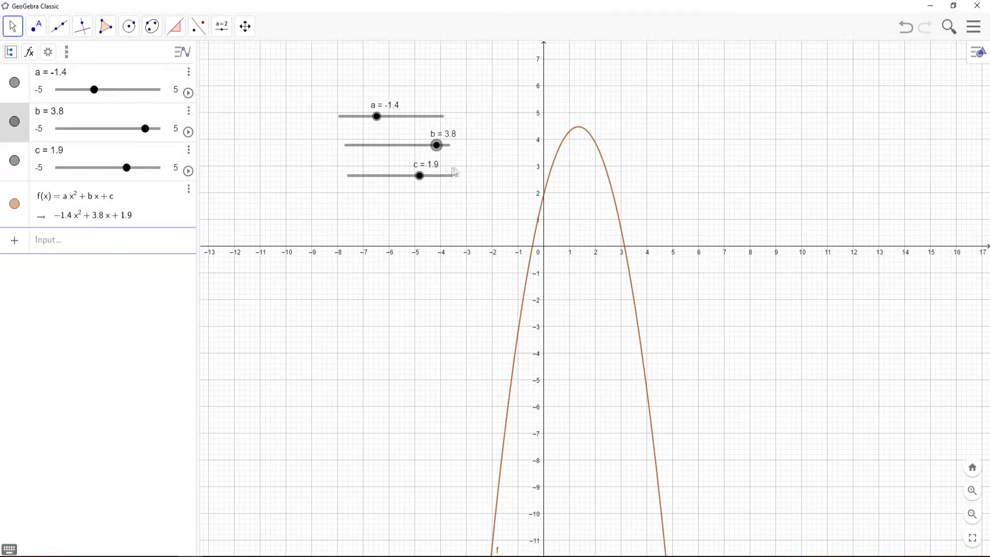
drag(419, 176, 397, 179)
drag(438, 147, 361, 151)
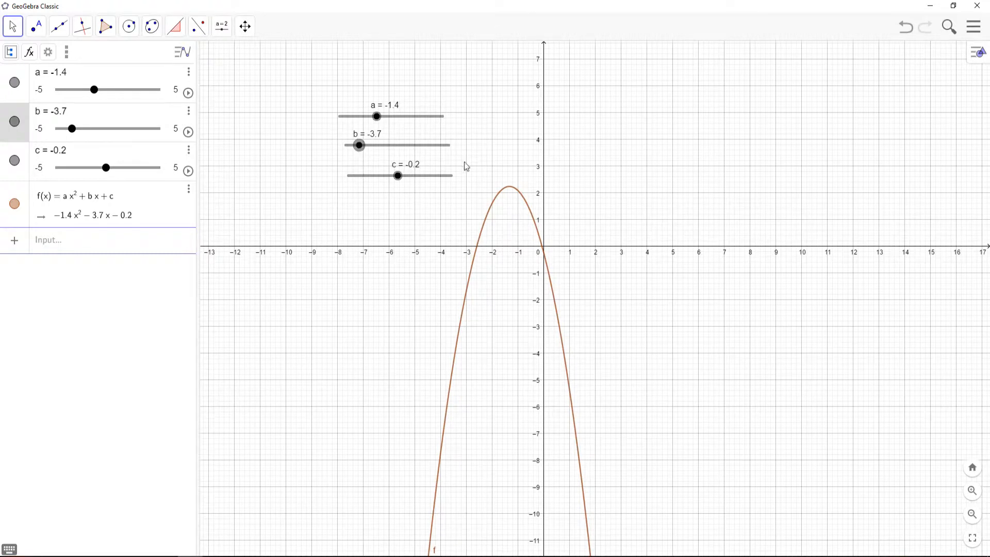
click(478, 116)
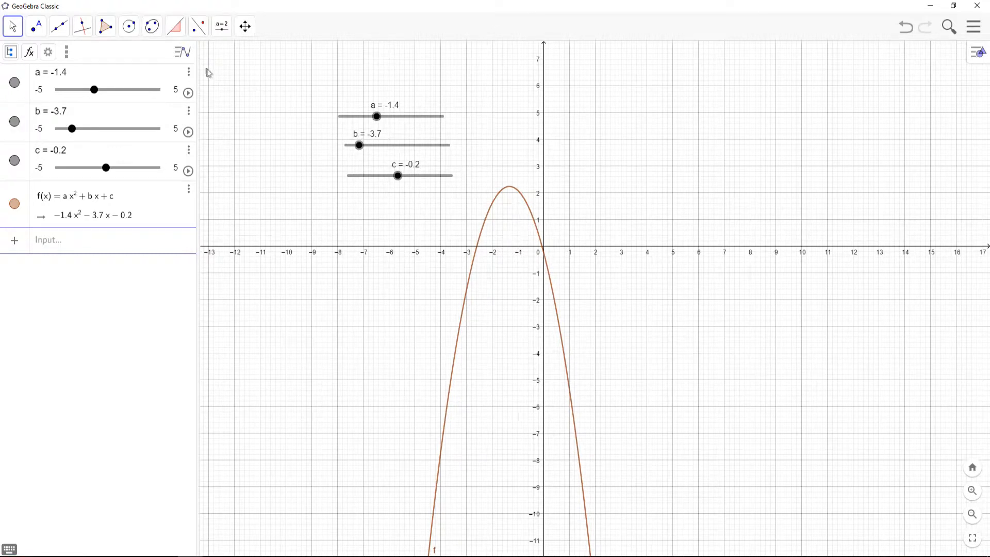
Step: Delete sliders a, b and c together with the dependent quadratic function
click(189, 73)
click(202, 88)
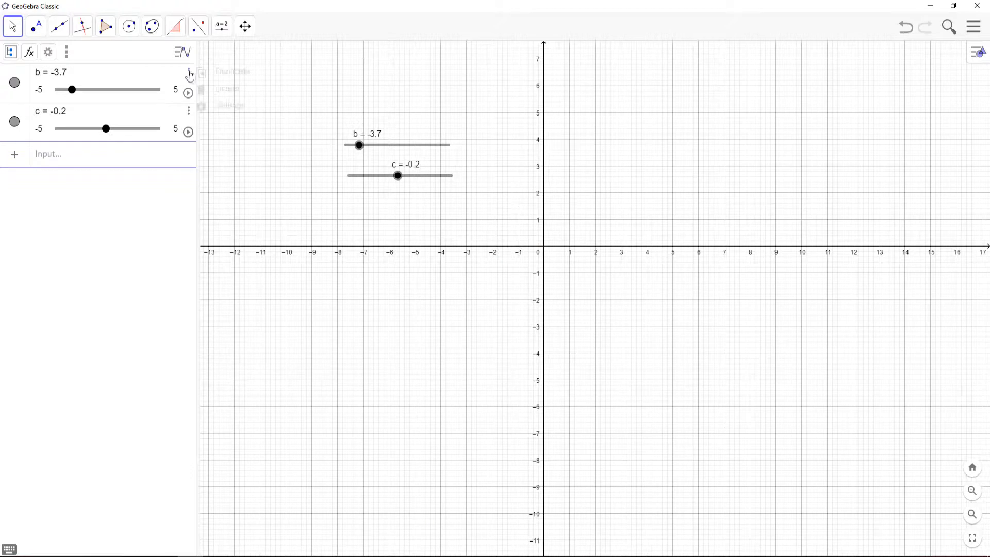
click(190, 72)
click(199, 86)
click(188, 71)
click(202, 86)
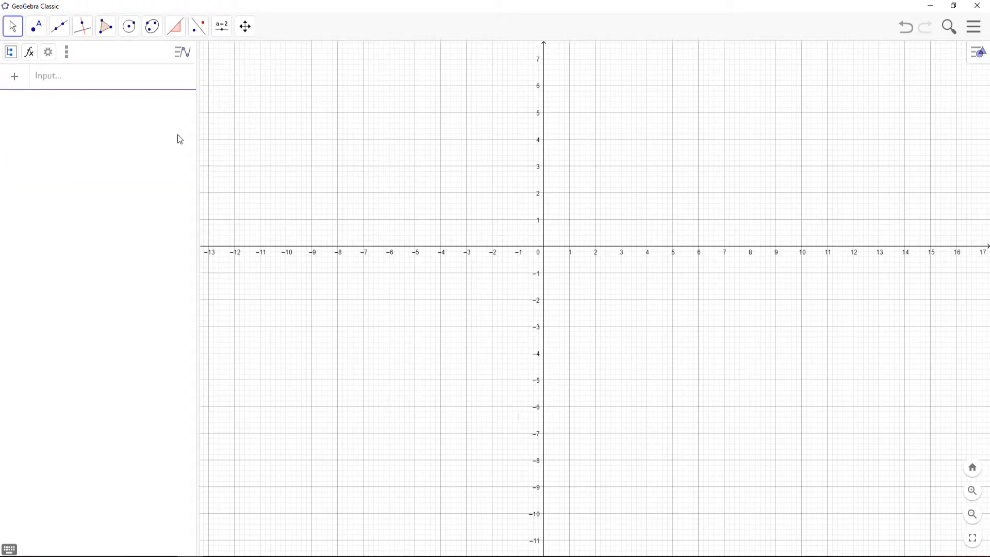
Step: Draw a segment from (-8, 4) to about (-2.54, 3.98)
click(64, 29)
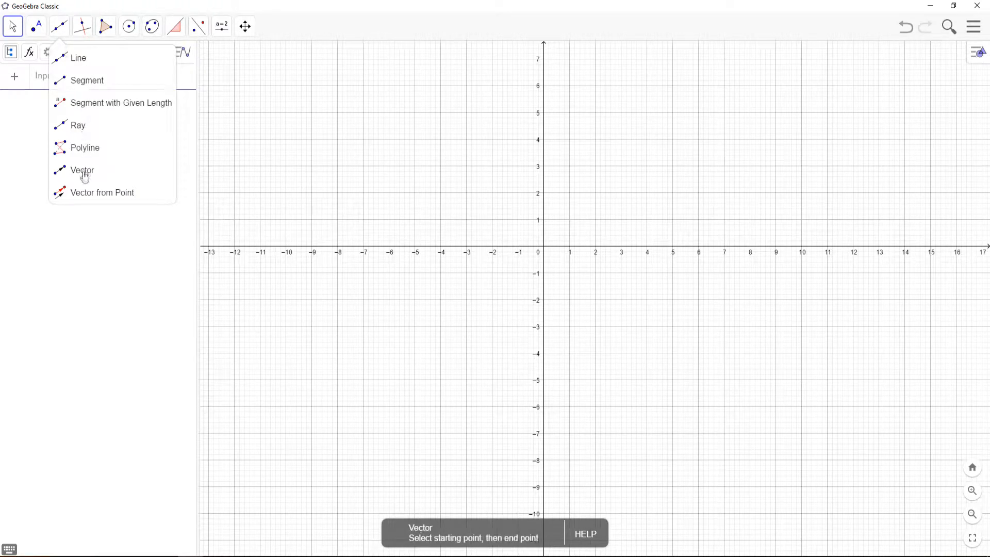
click(37, 27)
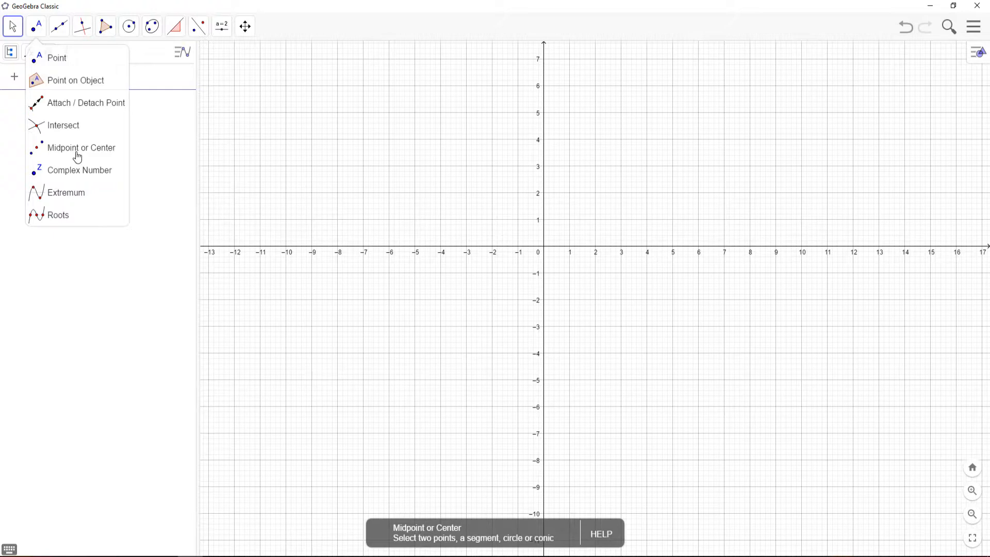
click(83, 27)
click(67, 27)
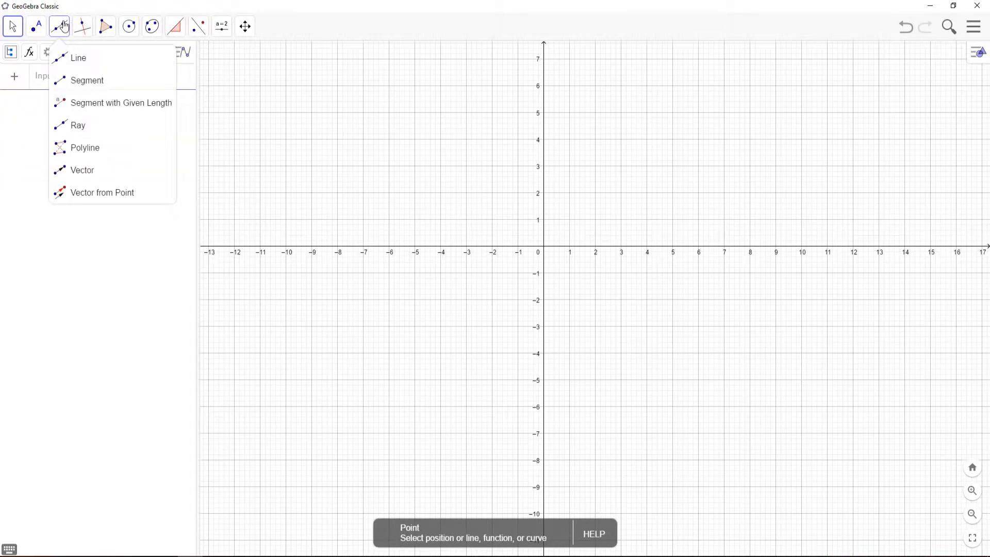
click(87, 81)
click(338, 139)
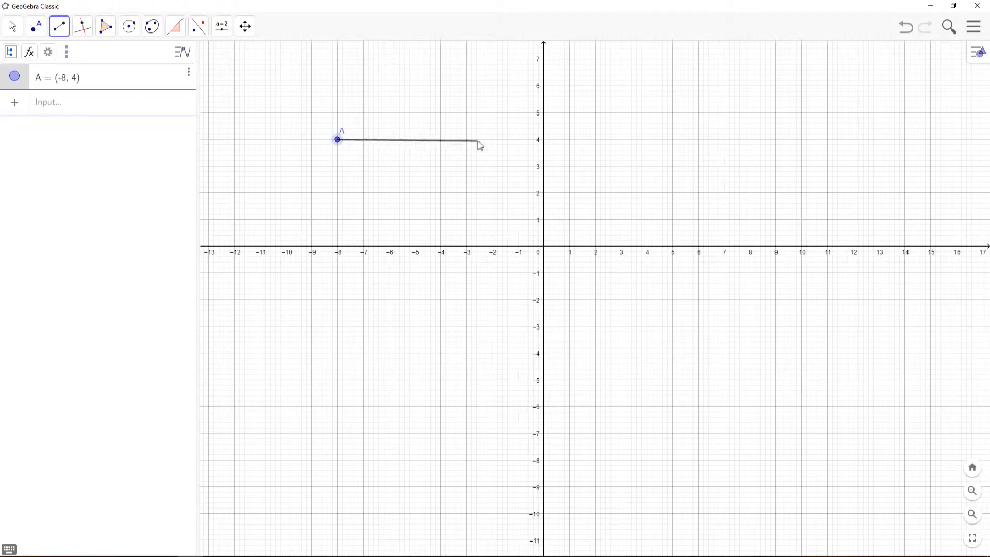
click(478, 140)
Step: Place a point on segment AB at about (-6, 4)
click(13, 26)
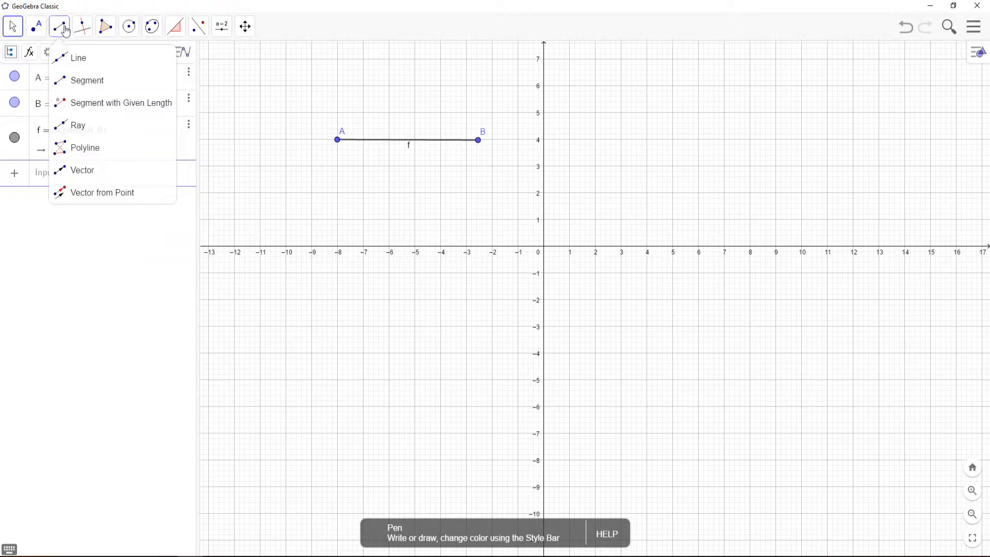
click(36, 27)
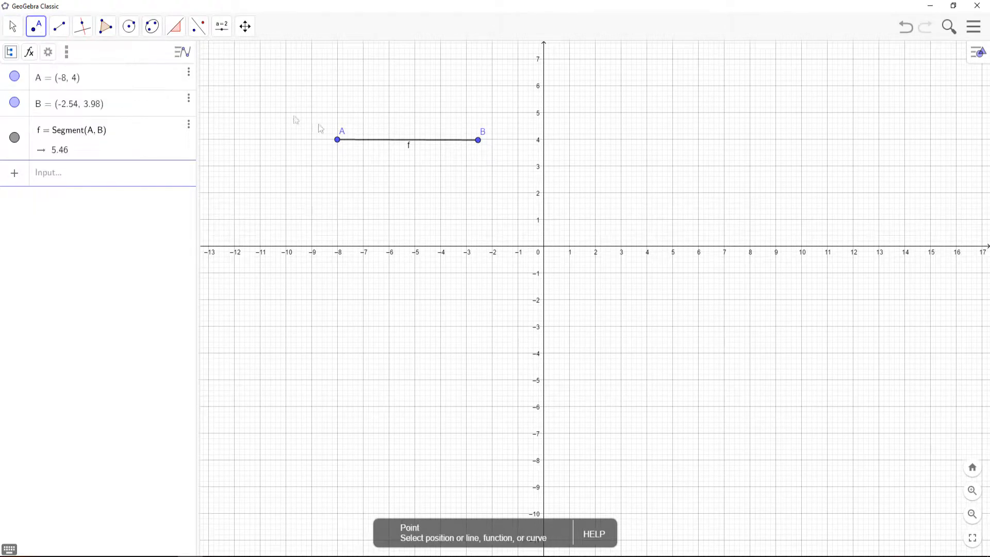
click(390, 140)
Step: Shorten the segment by moving endpoint B to about (-3.42, 4), and slide point C along it to (-6, 4)
click(12, 30)
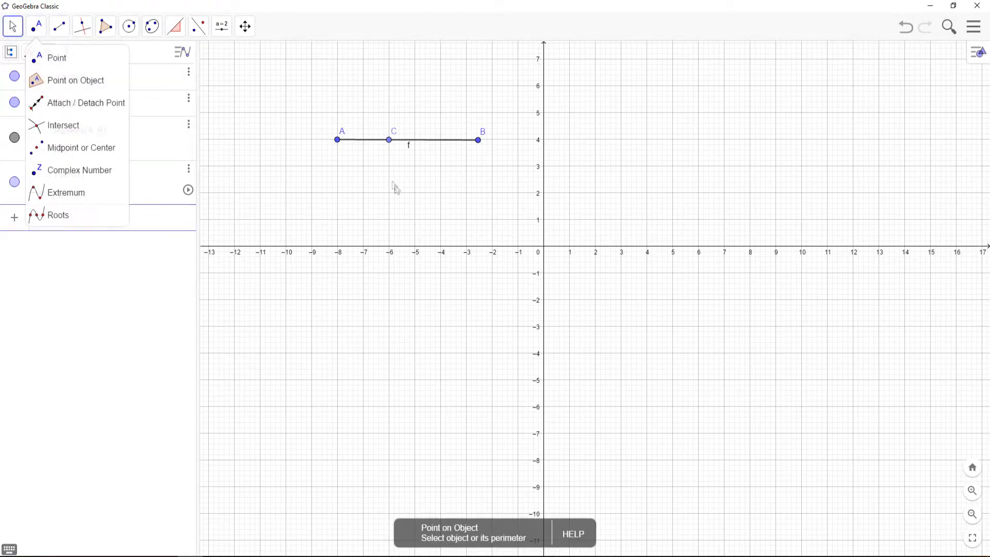
mouse_move(392, 144)
mouse_down()
mouse_move(343, 144)
mouse_move(500, 153)
mouse_move(303, 142)
mouse_move(517, 151)
mouse_move(408, 148)
mouse_up()
drag(478, 140, 455, 139)
drag(394, 139, 389, 139)
click(394, 97)
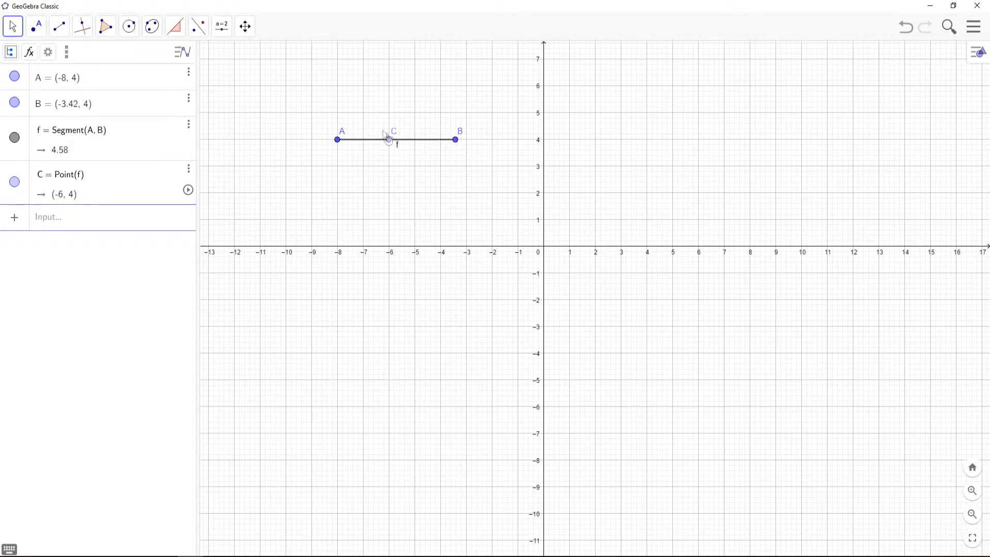
Step: Construct a line through point C perpendicular to segment f
click(83, 27)
click(107, 58)
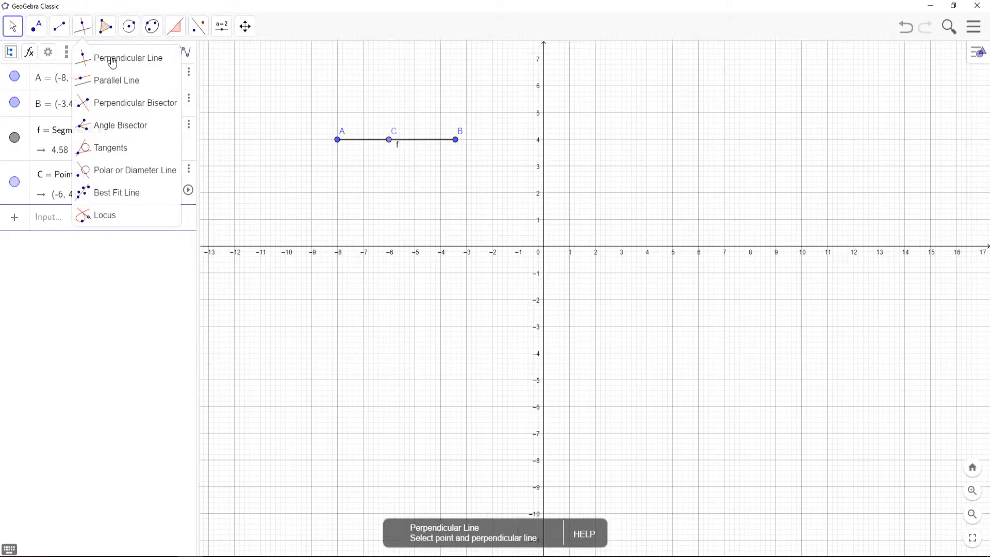
click(84, 31)
click(99, 57)
click(85, 32)
click(103, 57)
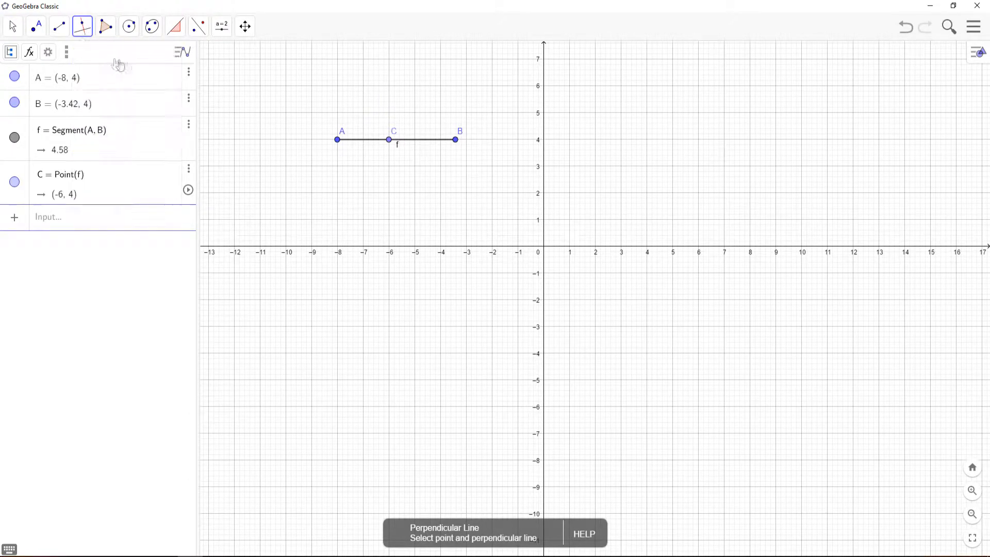
click(390, 142)
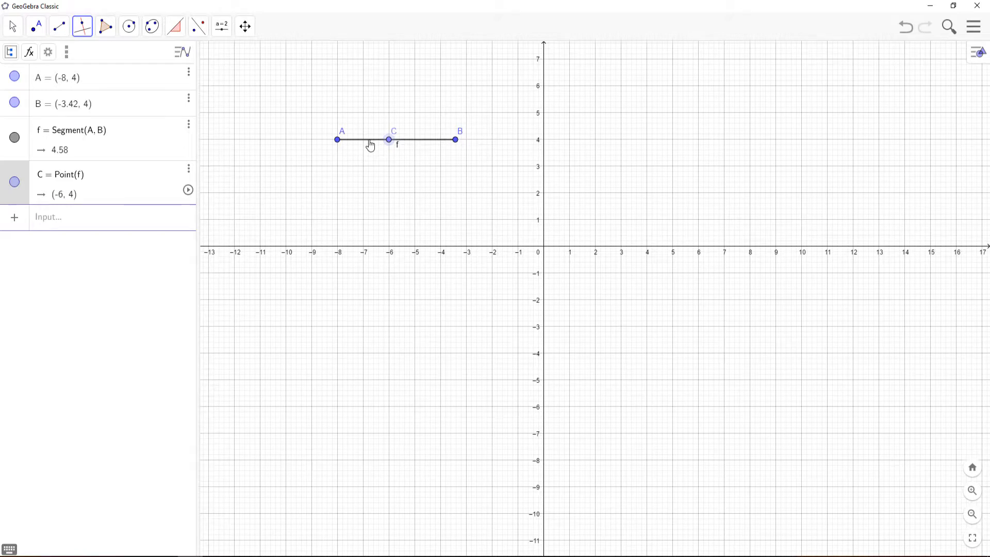
click(370, 142)
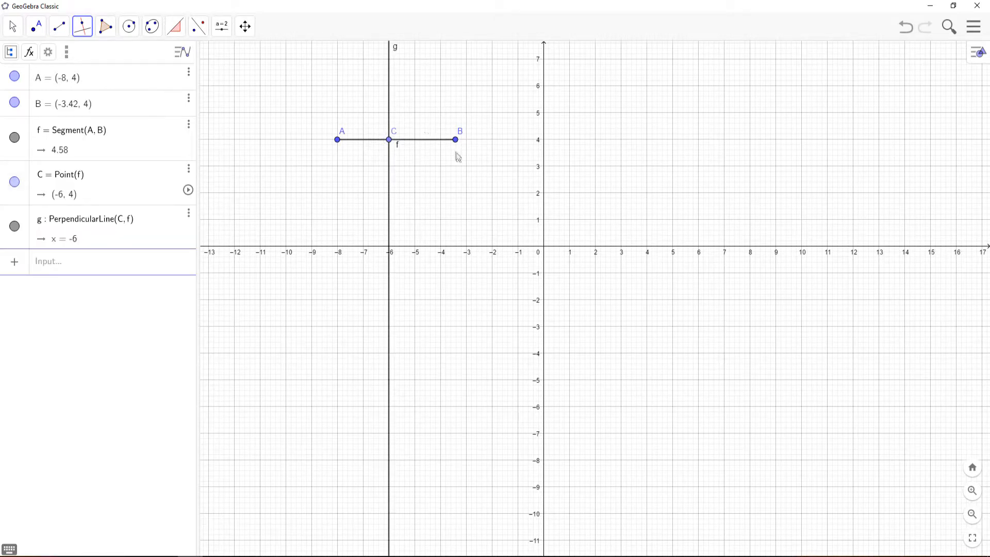
Step: Move endpoint B to about (-4.72, 4.08), and place a free point above the segment at about (-5.4, 5.5)
click(14, 26)
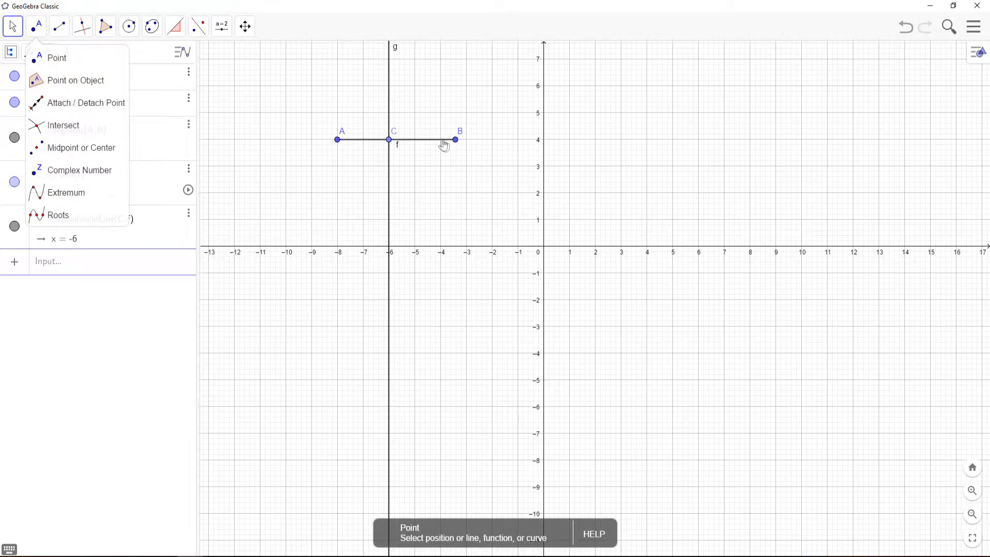
drag(457, 147, 422, 137)
click(37, 27)
click(405, 99)
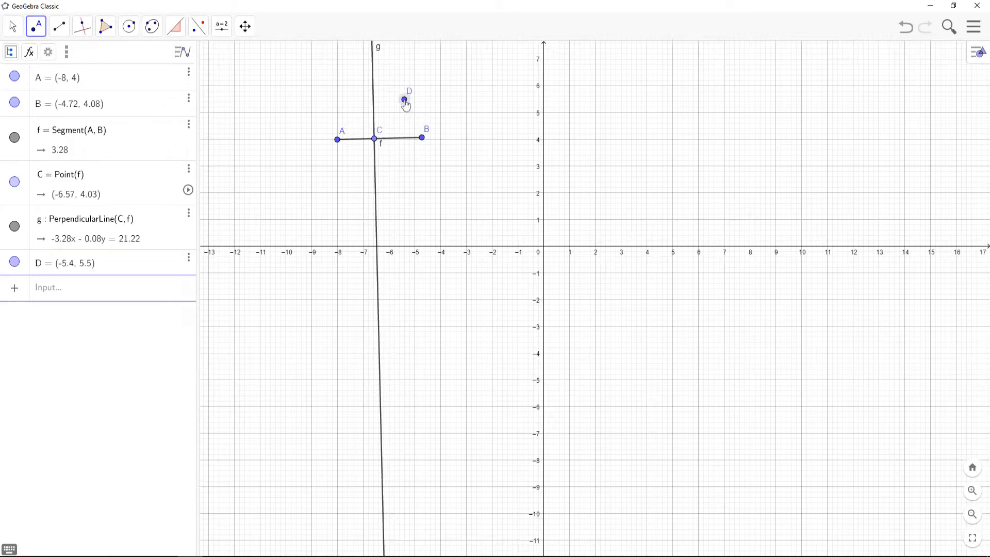
click(17, 28)
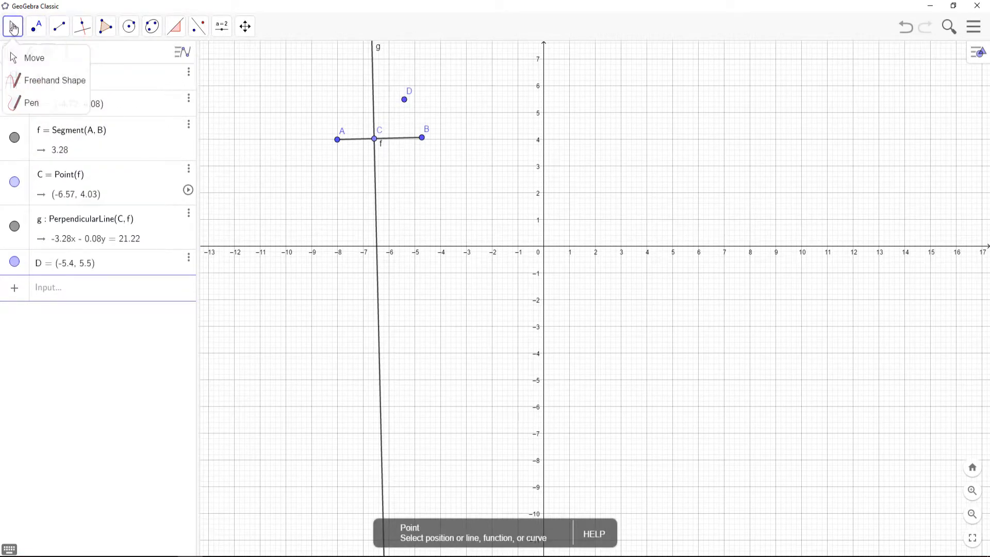
click(14, 28)
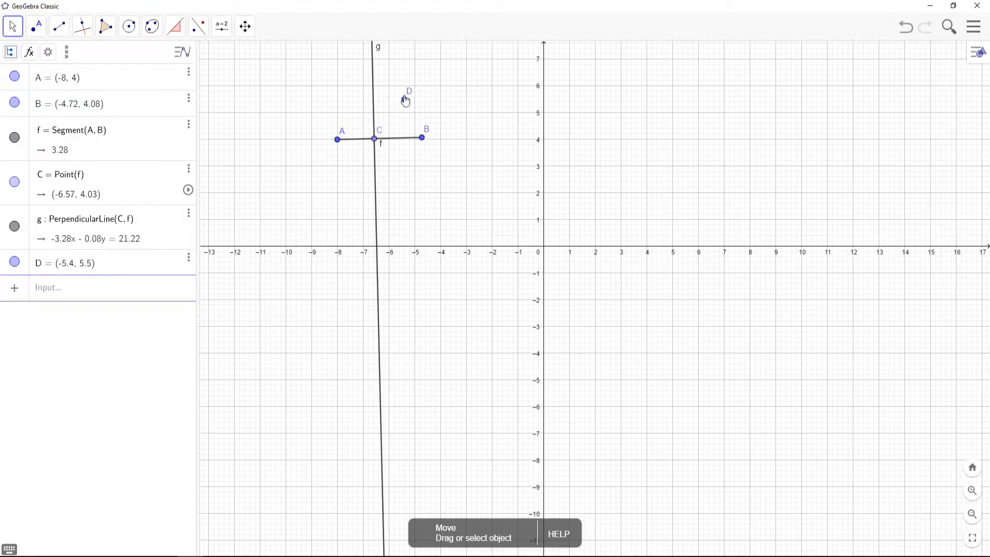
Step: Construct a line through point D parallel to line g
click(81, 27)
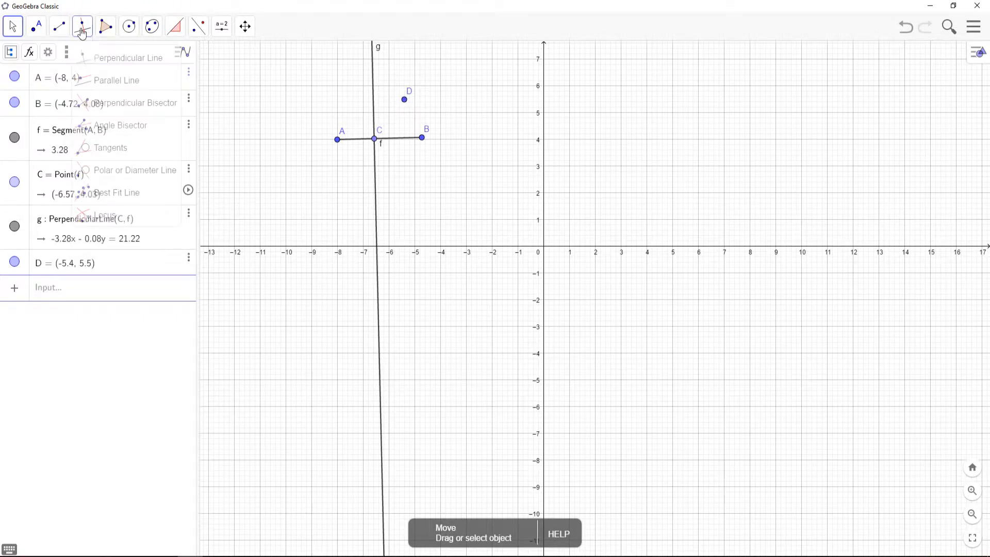
click(127, 82)
click(404, 100)
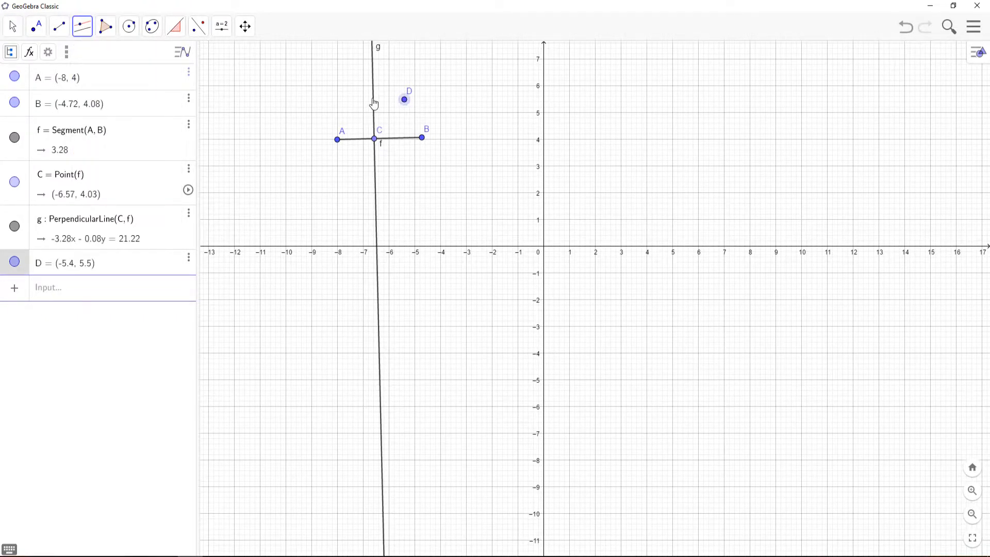
click(373, 103)
Step: Move endpoint B to about (-4.8, 4) and point D to about (-3.76, 2.46)
click(14, 28)
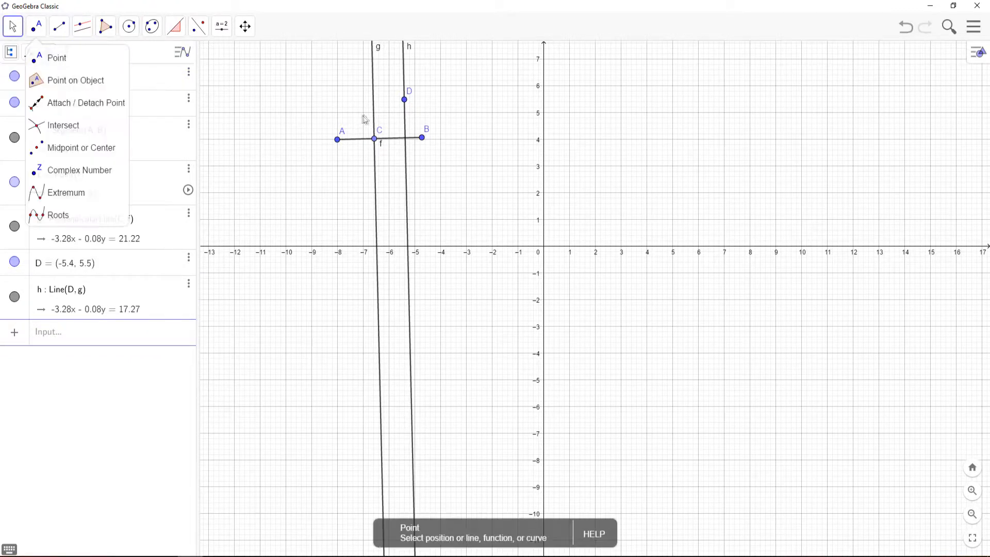
mouse_move(422, 137)
mouse_down()
mouse_move(414, 162)
mouse_move(292, 170)
mouse_move(272, 104)
mouse_move(279, 144)
mouse_move(388, 174)
mouse_move(403, 138)
mouse_up()
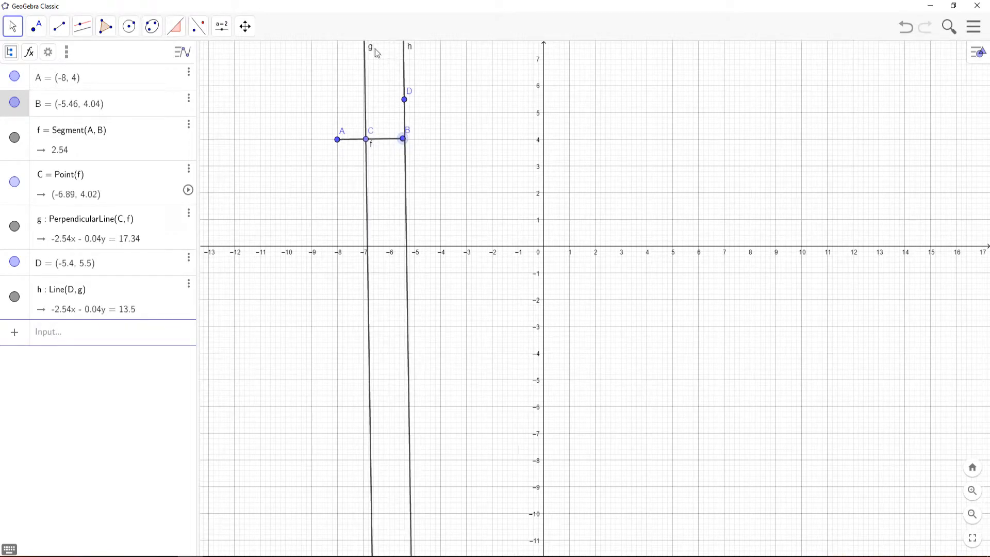
drag(407, 106, 446, 181)
mouse_move(403, 138)
mouse_down()
mouse_move(354, 273)
mouse_move(419, 106)
mouse_move(394, 216)
mouse_move(425, 199)
mouse_move(432, 161)
mouse_move(420, 139)
mouse_up()
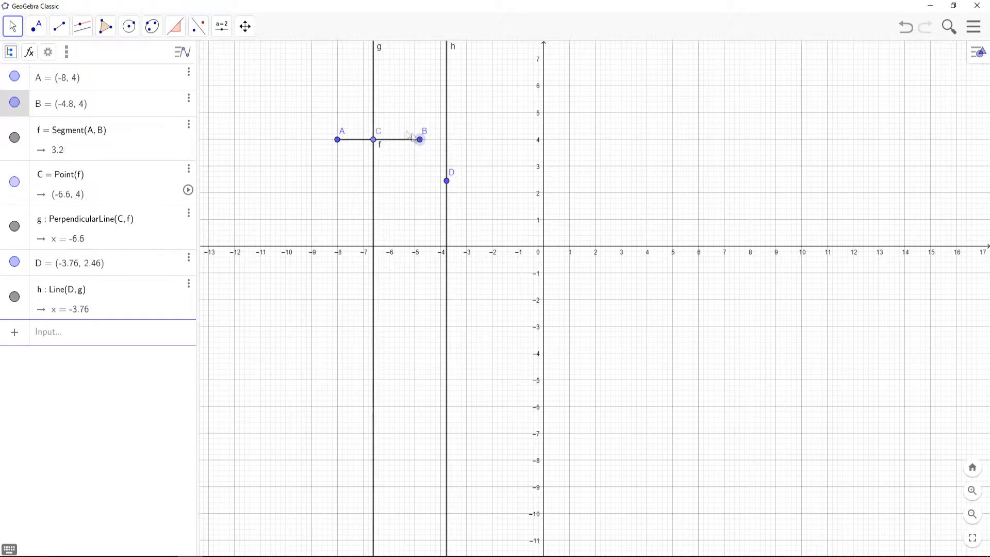
Step: Draw an ellipse with foci at about (4.04, 2.66) and (8, 2.6), passing through about (5.58, 5.02)
click(87, 30)
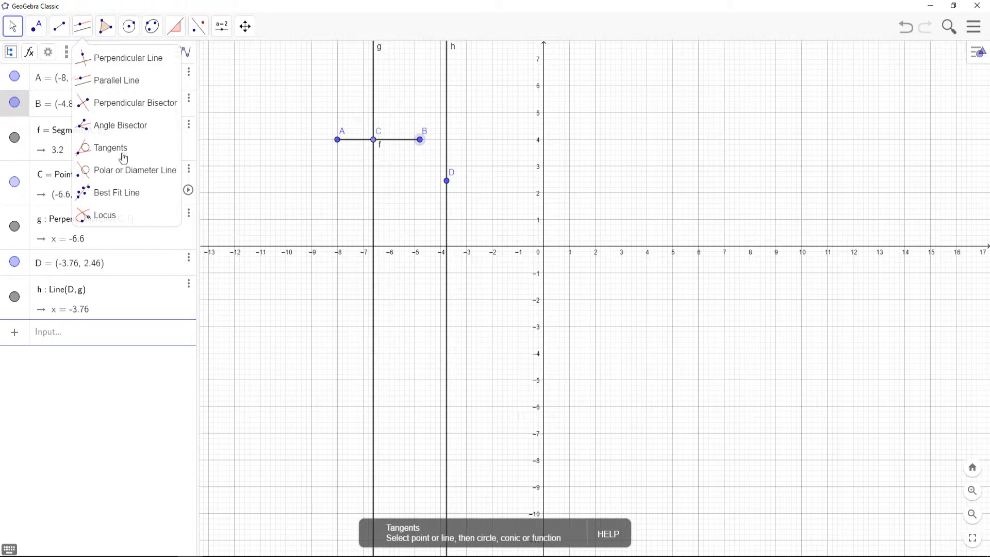
mouse_move(110, 28)
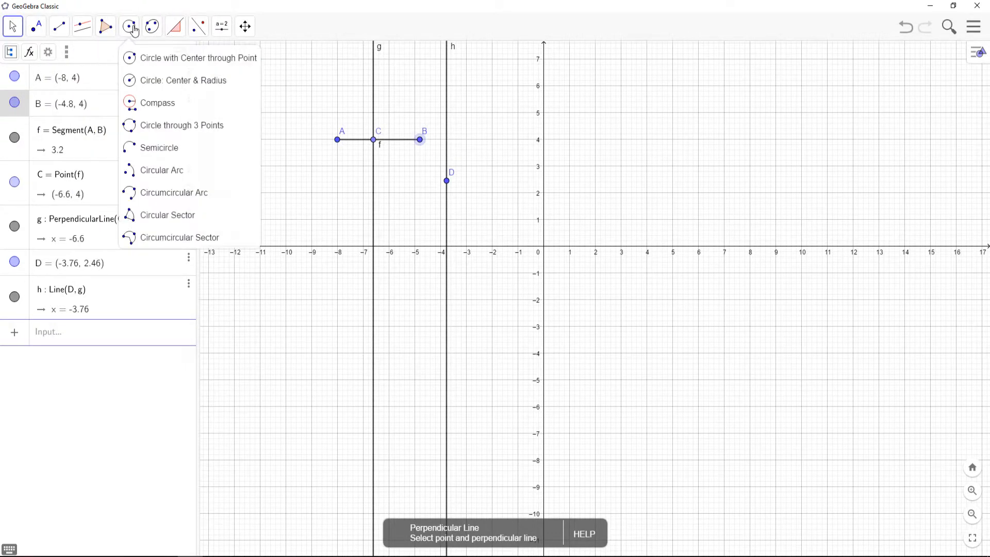
click(153, 31)
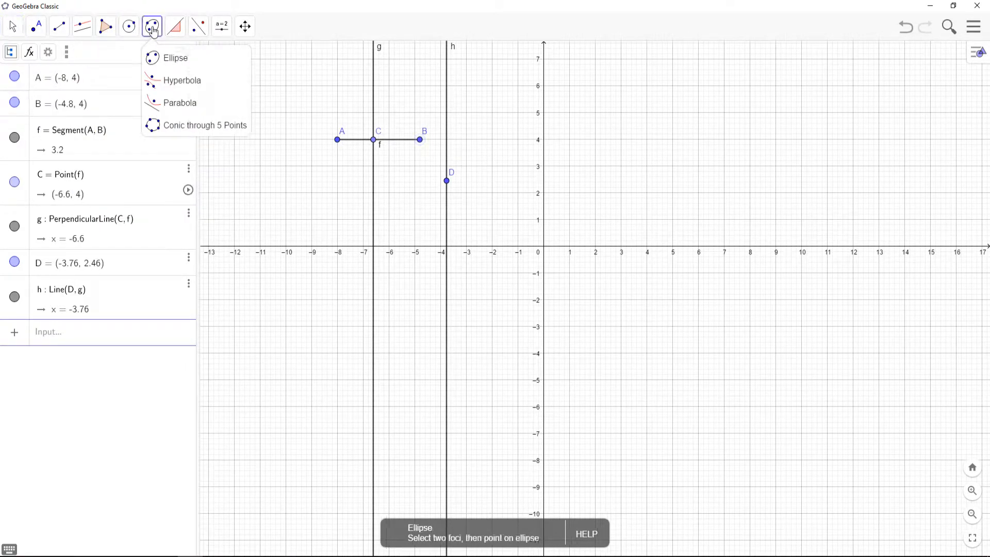
click(165, 58)
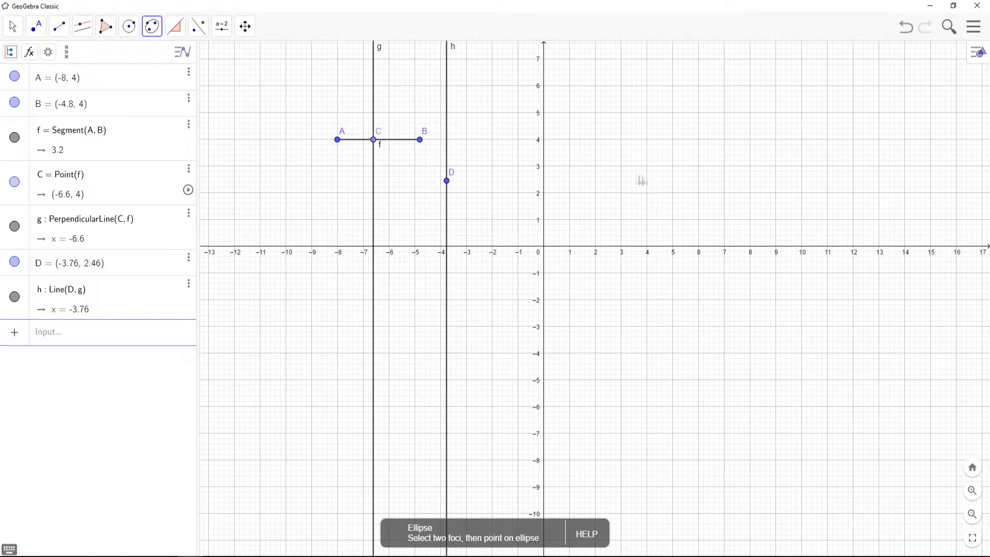
click(648, 176)
click(750, 177)
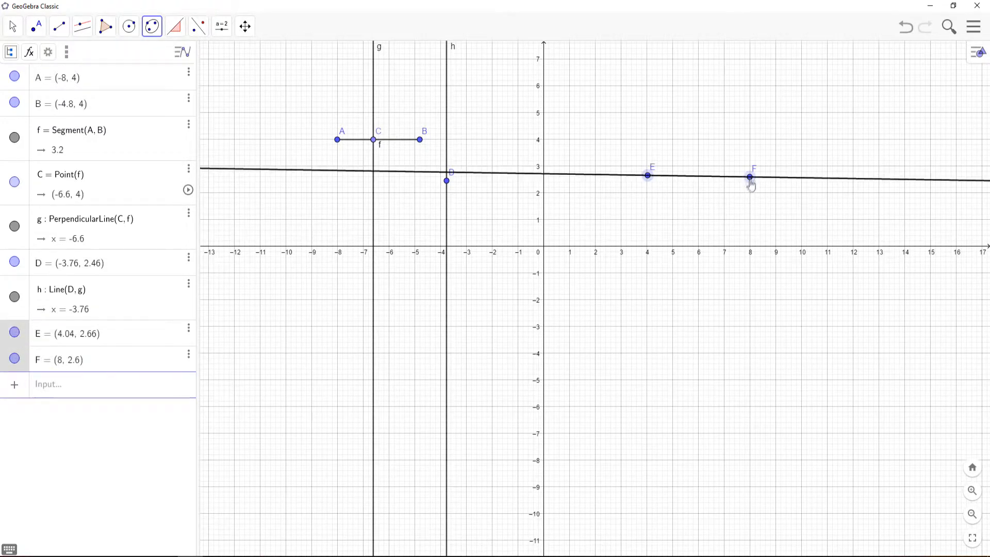
click(688, 113)
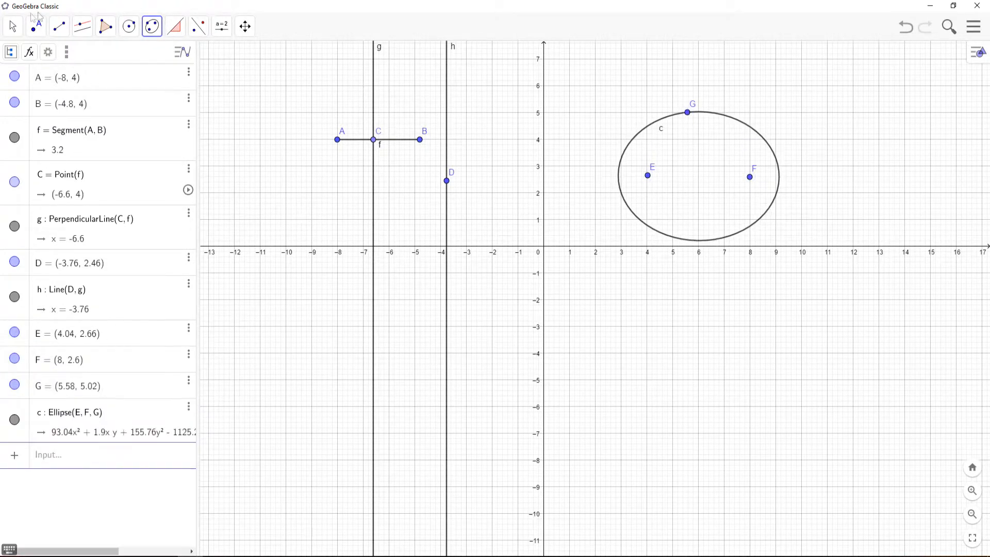
Step: Reshape the ellipse by moving point G to about (5.06, 4.32) and focus E to about (3.4, 1.56)
click(13, 26)
click(686, 112)
mouse_move(687, 118)
mouse_down()
mouse_move(533, 214)
mouse_move(817, 159)
mouse_move(651, 98)
mouse_move(671, 141)
mouse_move(679, 128)
mouse_up()
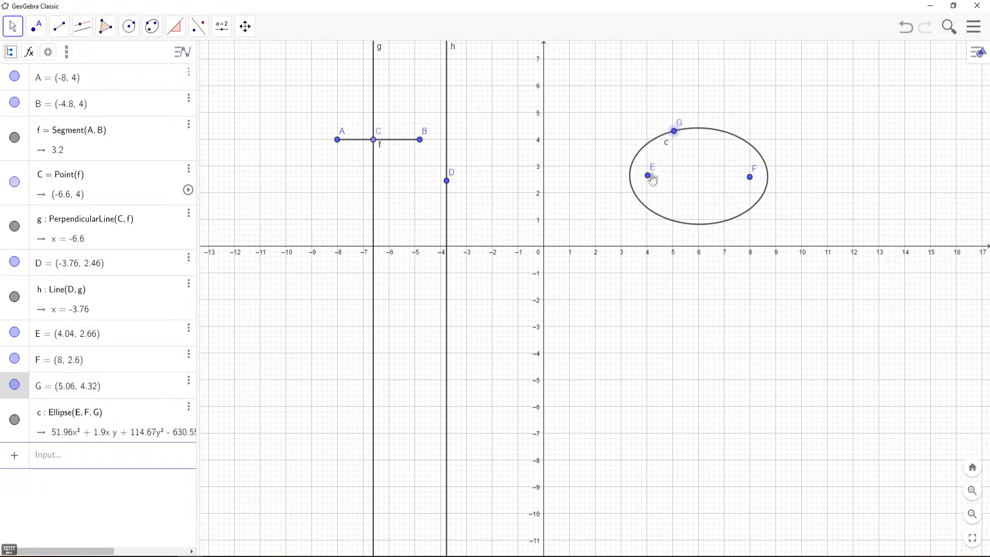
drag(648, 175, 631, 204)
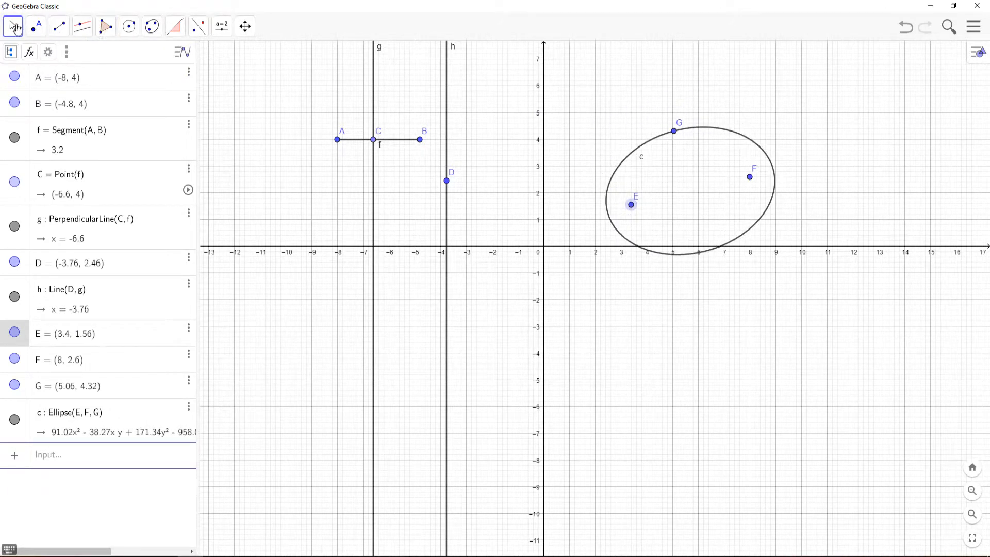
Step: Delete all the existing points, lines and the ellipse so the construction is empty
click(36, 25)
click(183, 76)
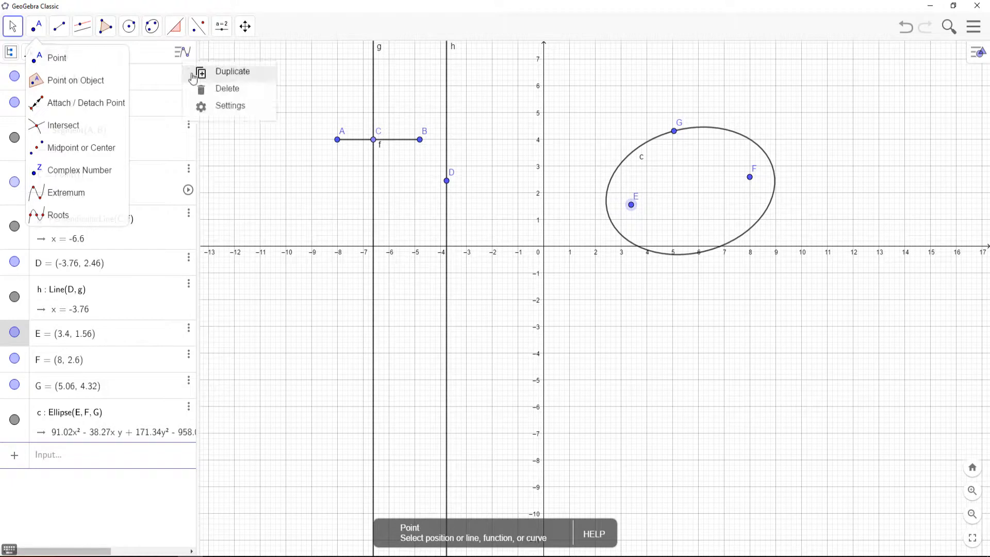
click(212, 90)
click(189, 76)
click(212, 90)
click(189, 77)
click(213, 90)
click(189, 76)
click(213, 90)
click(188, 76)
click(200, 88)
click(188, 74)
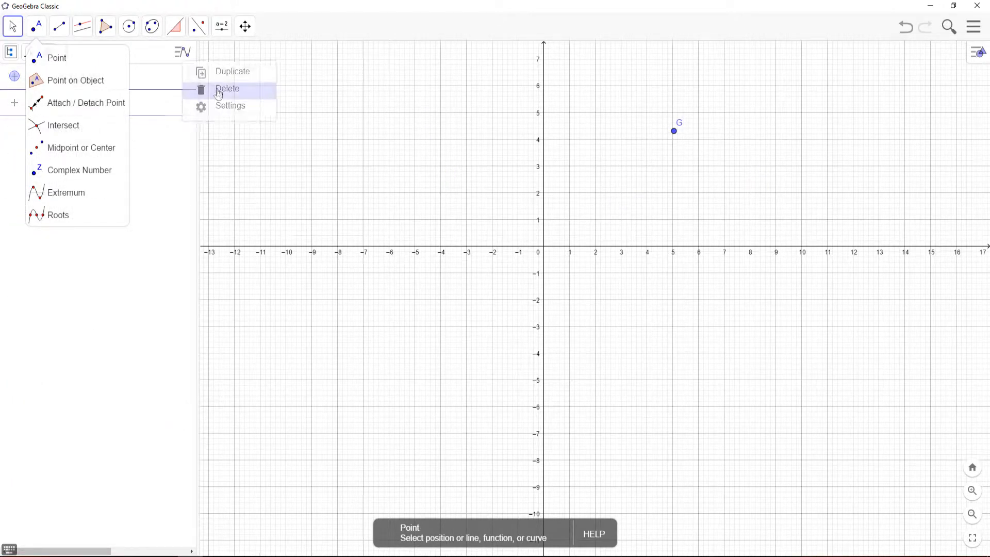
click(204, 88)
Step: Draw a triangle with the Polygon tool, with vertices at about (4.72, 4.96), (2.46, 2.22) and (7.34, 2)
mouse_move(108, 32)
click(124, 58)
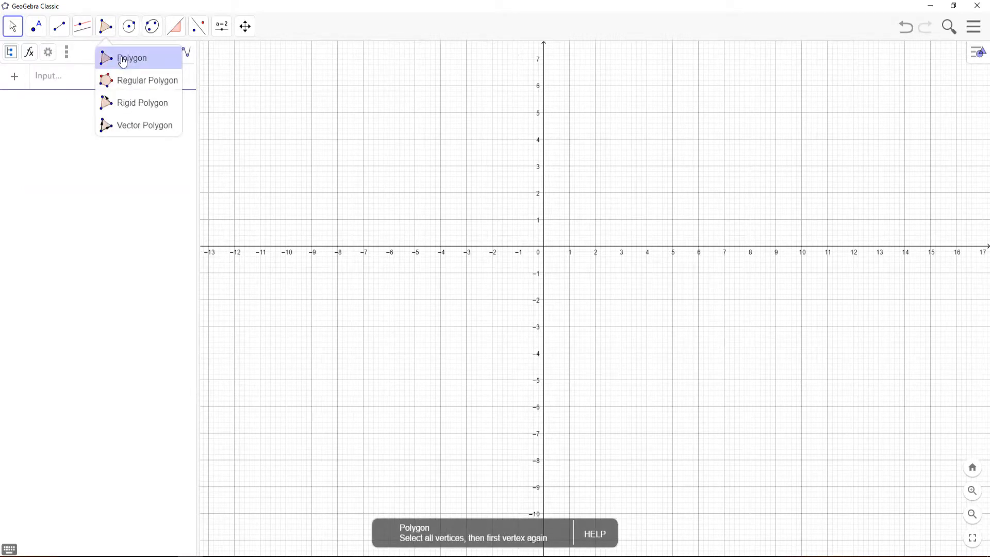
click(665, 113)
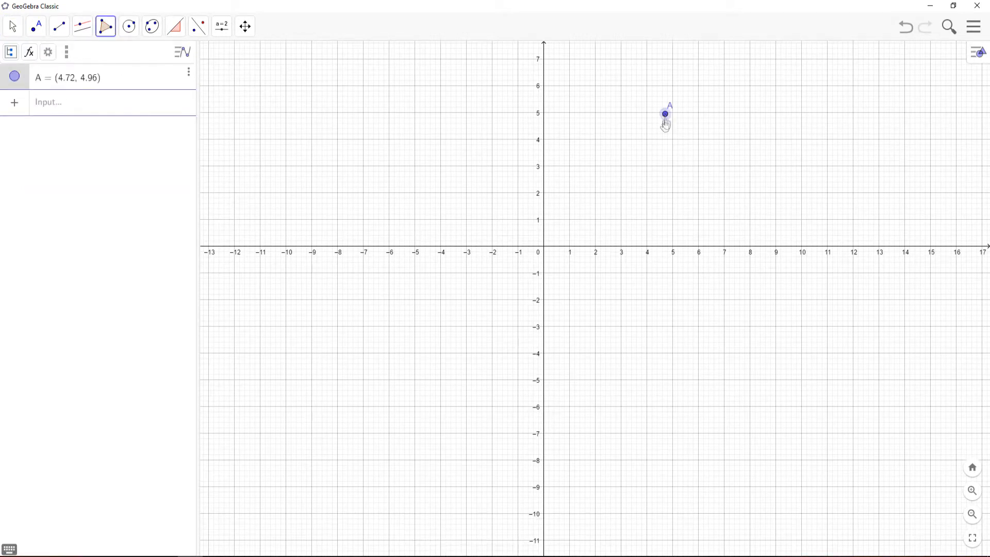
click(606, 187)
click(733, 193)
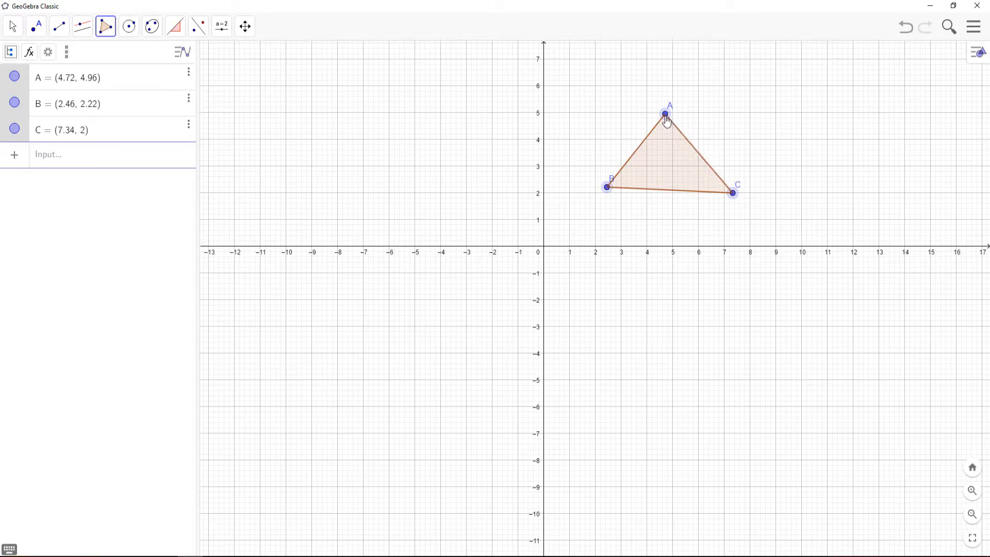
click(665, 113)
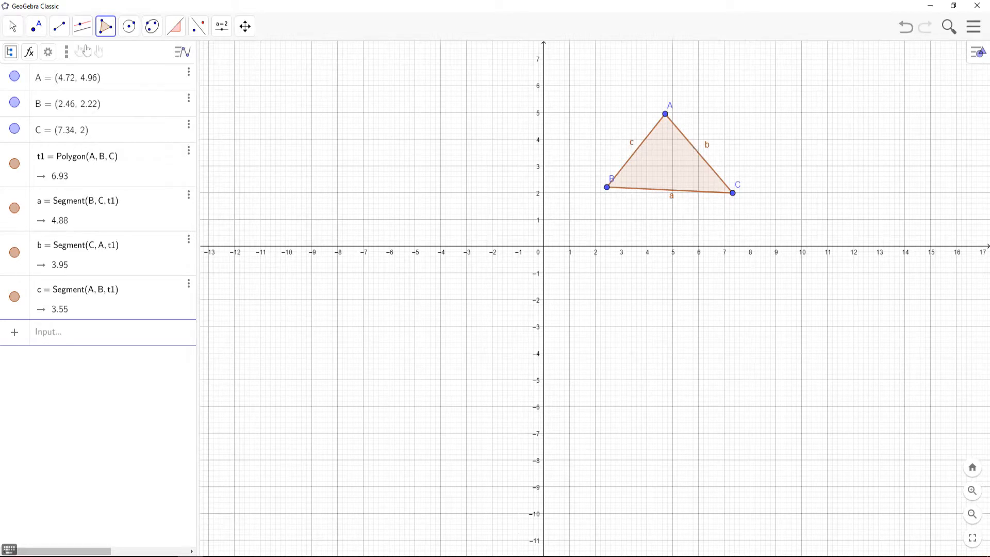
Step: Add an area label to triangle ABC and move the label outside the triangle beside side b
click(12, 26)
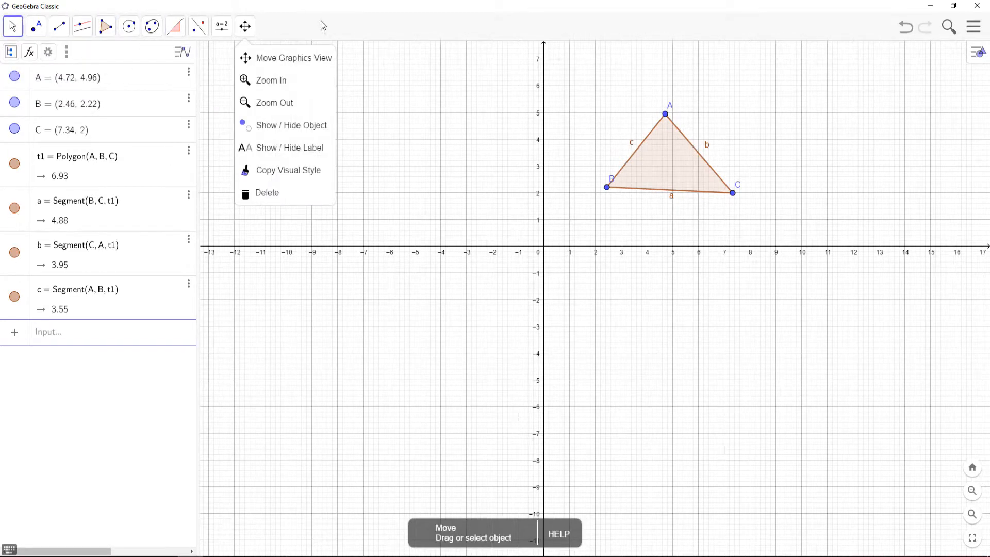
mouse_move(137, 29)
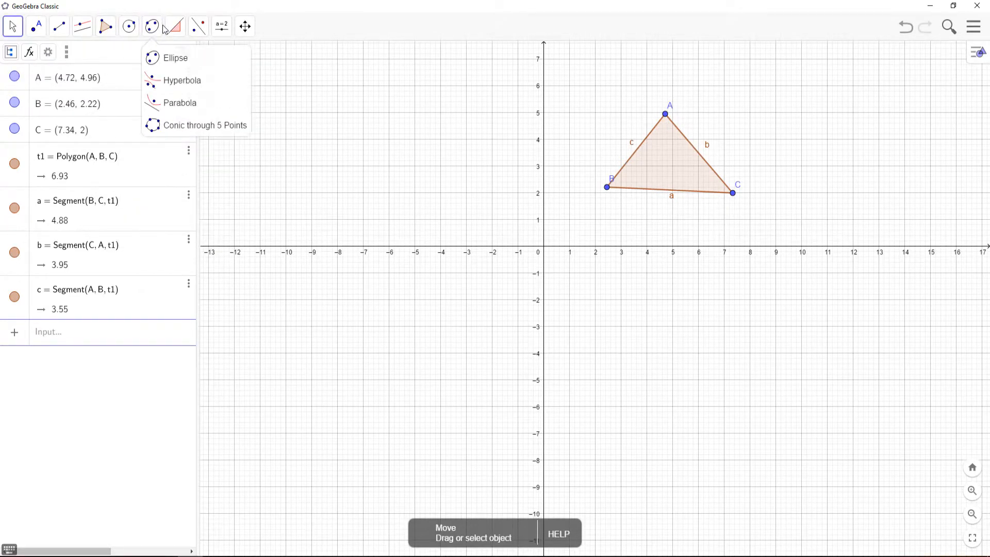
mouse_move(178, 32)
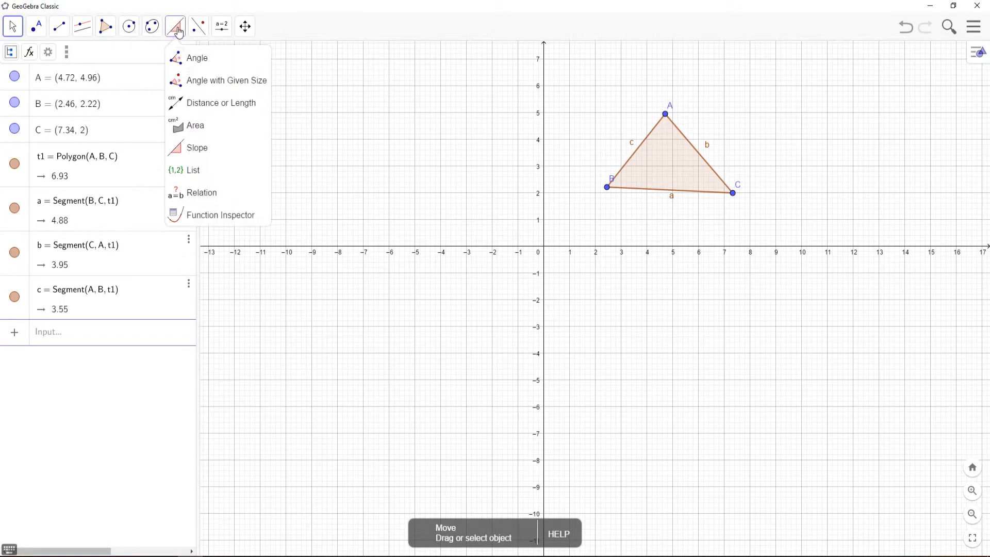
click(212, 133)
click(683, 172)
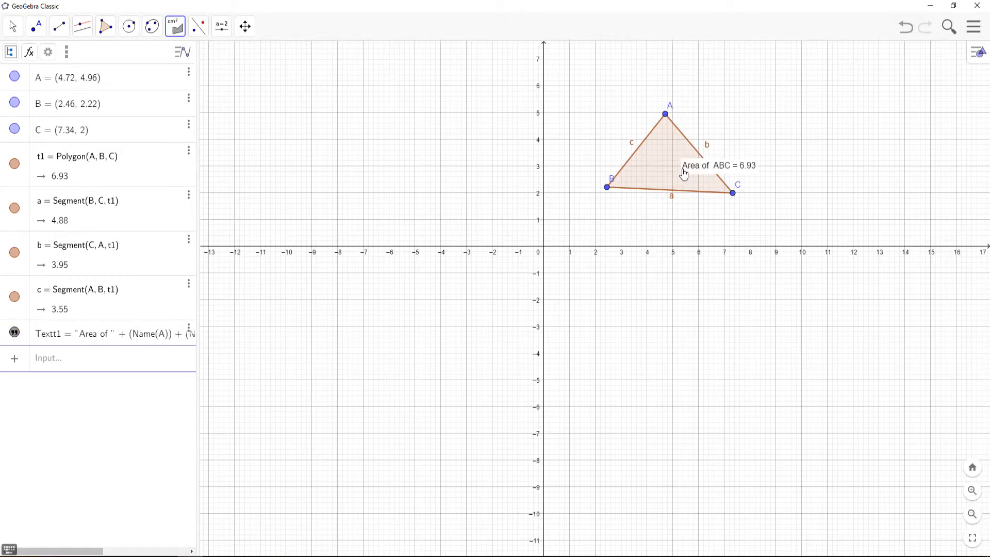
click(13, 27)
drag(694, 194, 778, 157)
click(153, 404)
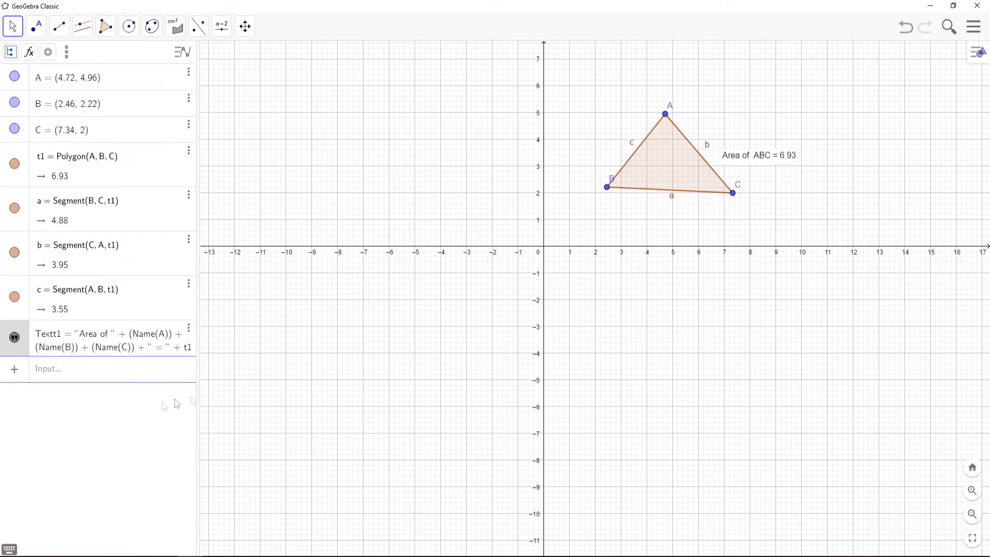
Step: Reshape and shift the triangle so A is at about (3.4, 5.54), B at (1.64, 1.5) and C at (6.3, 1.76)
drag(735, 200, 715, 204)
mouse_move(647, 170)
mouse_down()
mouse_move(660, 156)
mouse_move(592, 131)
mouse_move(620, 177)
mouse_move(619, 202)
mouse_move(615, 165)
mouse_move(613, 204)
mouse_move(646, 169)
mouse_up()
drag(656, 103, 631, 98)
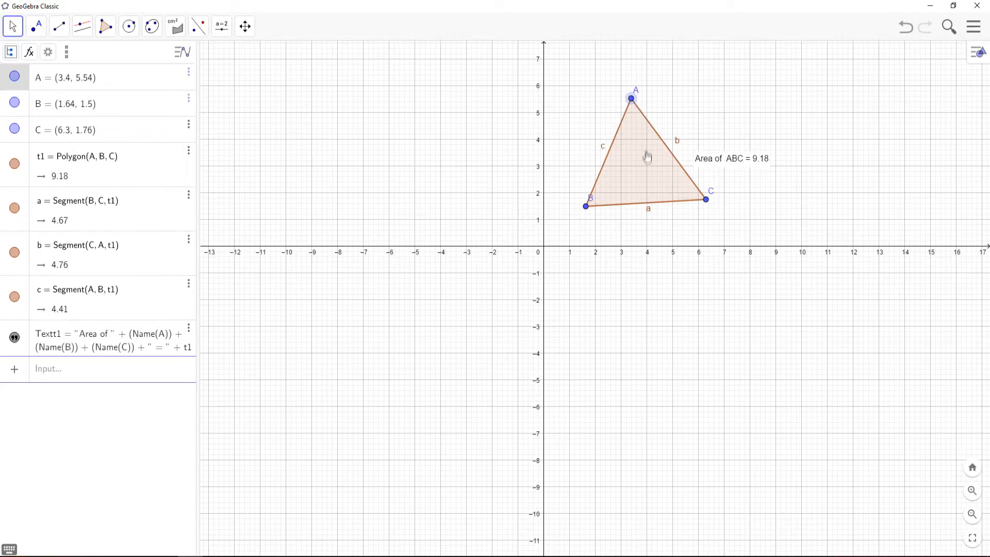
click(646, 156)
click(585, 109)
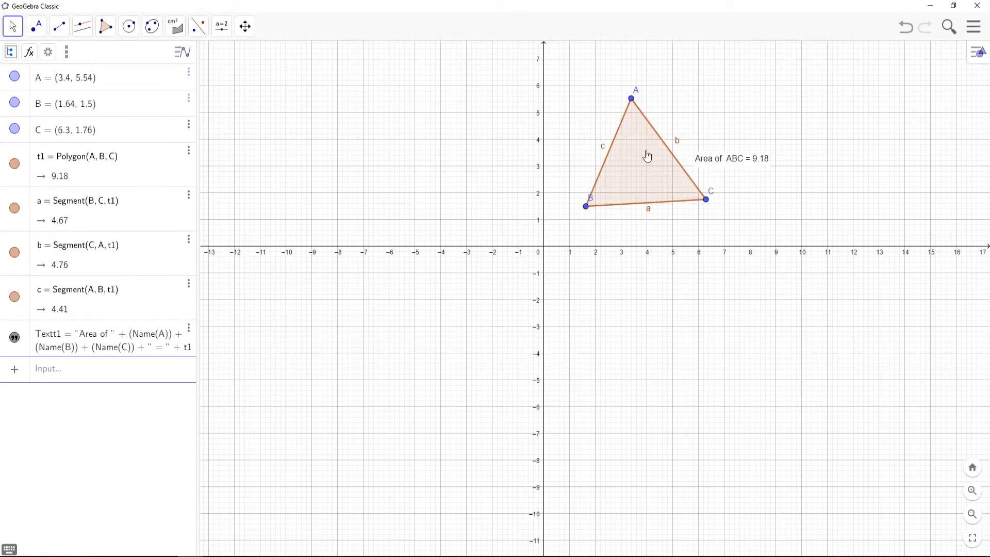
Step: Reflect side c of the triangle about the y-axis
click(199, 28)
click(221, 25)
click(200, 29)
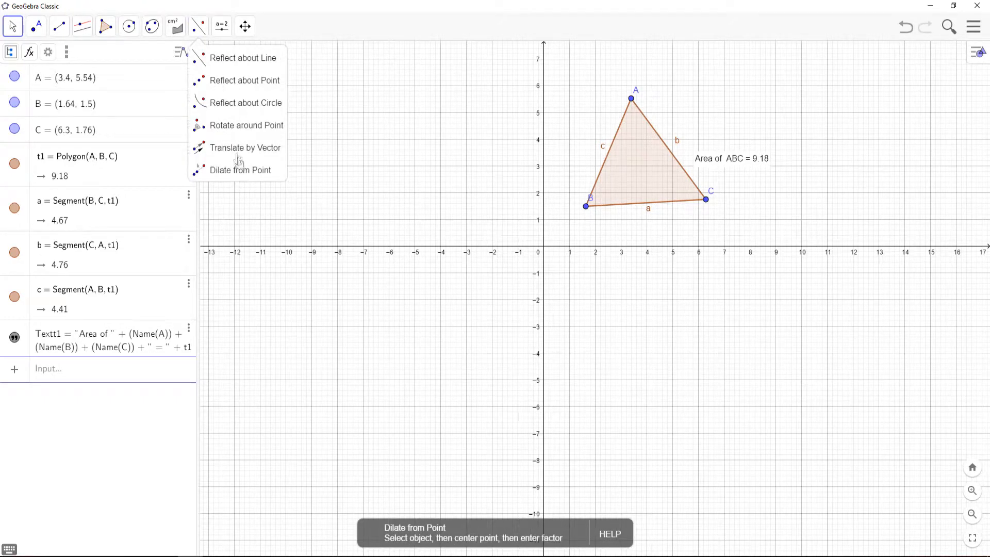
click(226, 63)
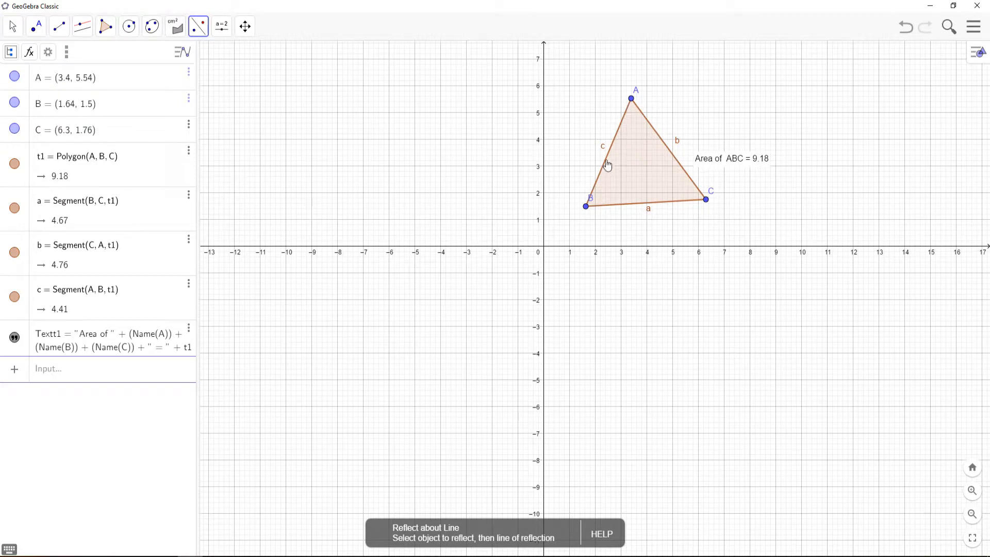
click(544, 164)
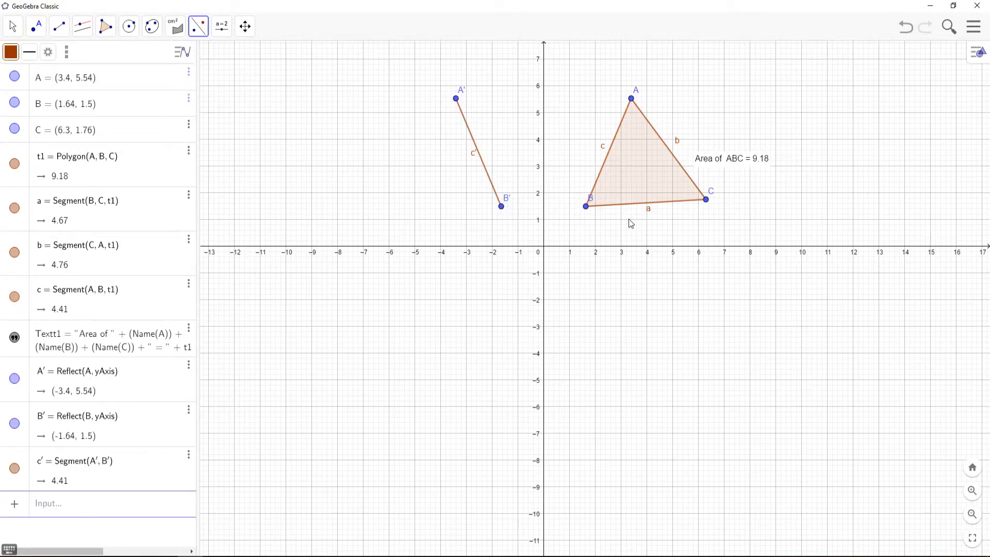
Step: Reflect sides b and a of the triangle about the y-axis to complete the mirrored outline
click(671, 152)
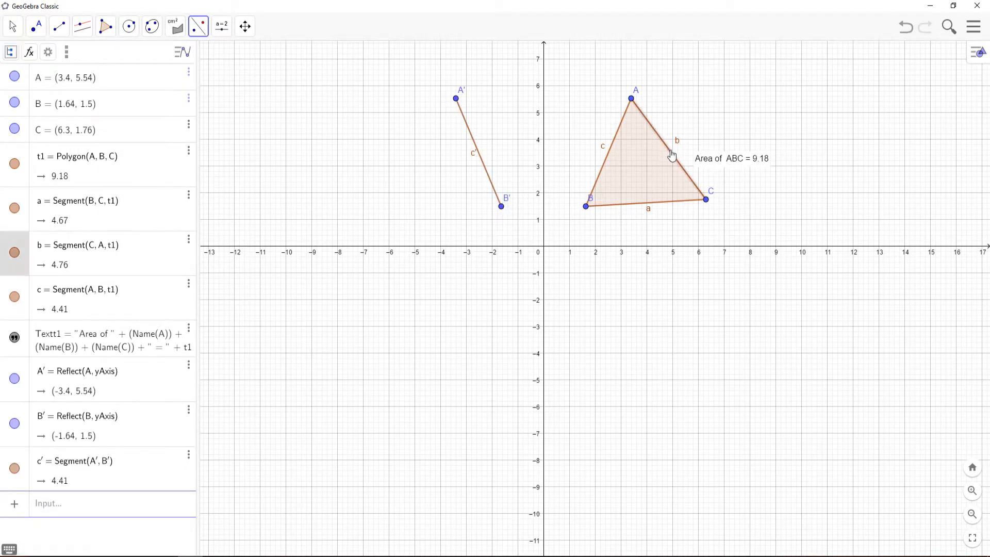
click(544, 144)
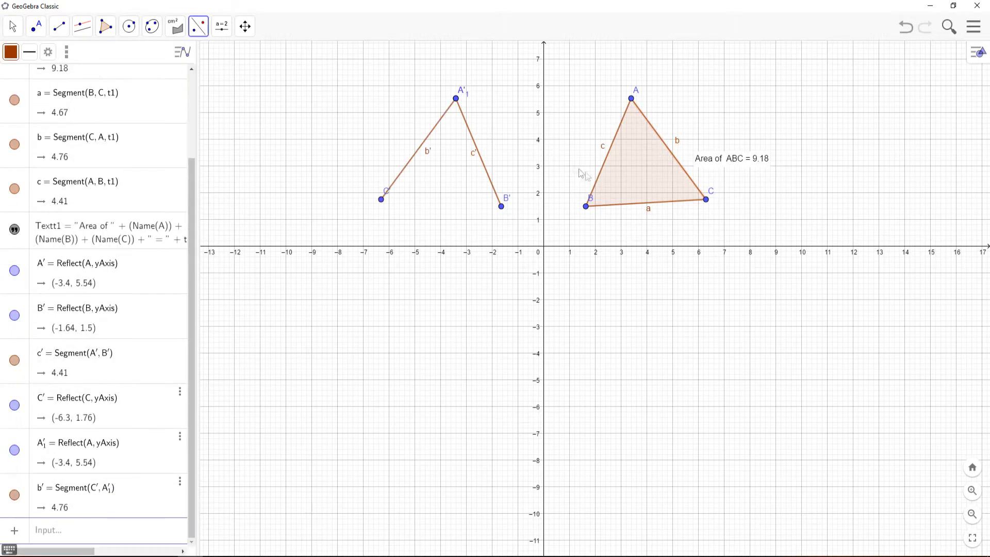
click(641, 203)
click(544, 194)
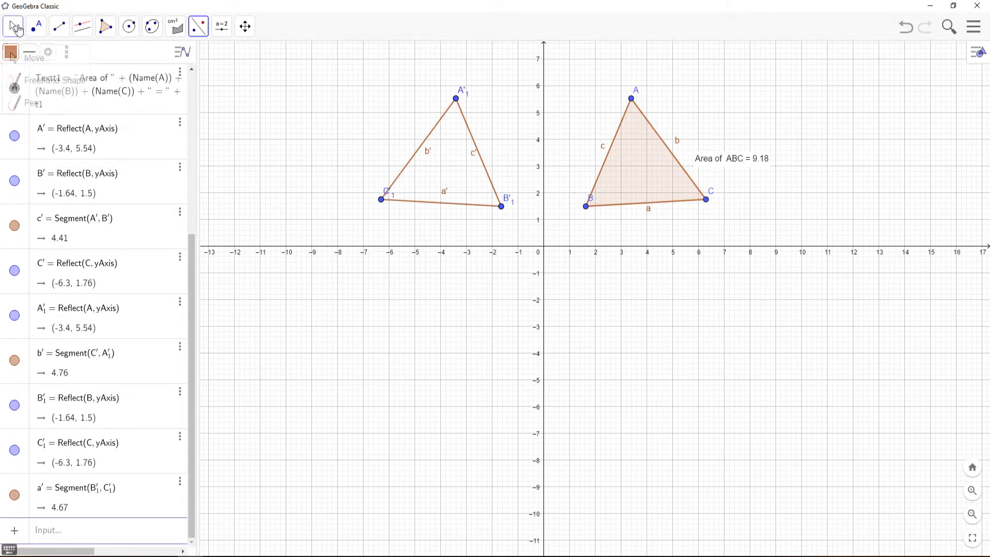
Step: Move the whole original triangle away from the y-axis so that vertex A is at about (4.36, 5.7)
click(16, 28)
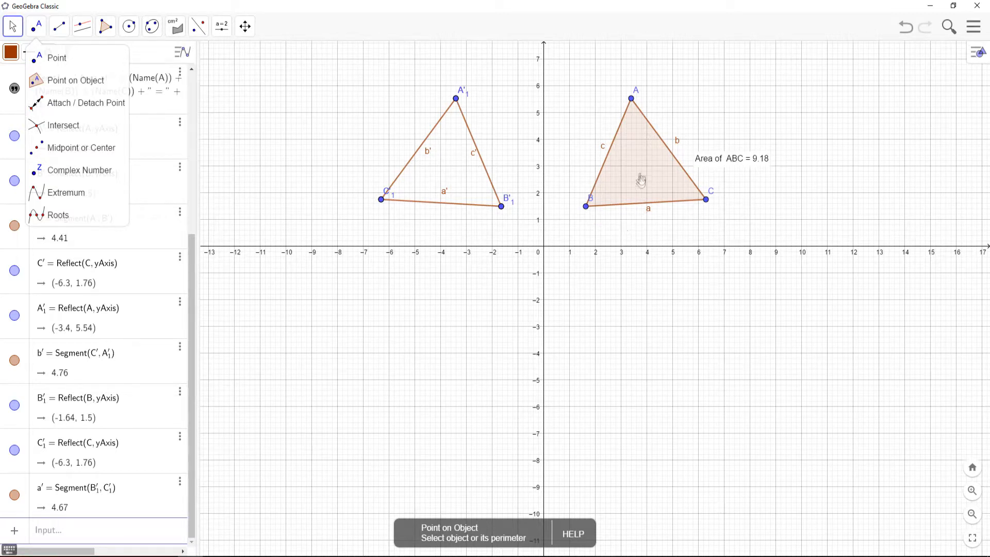
drag(638, 171, 660, 162)
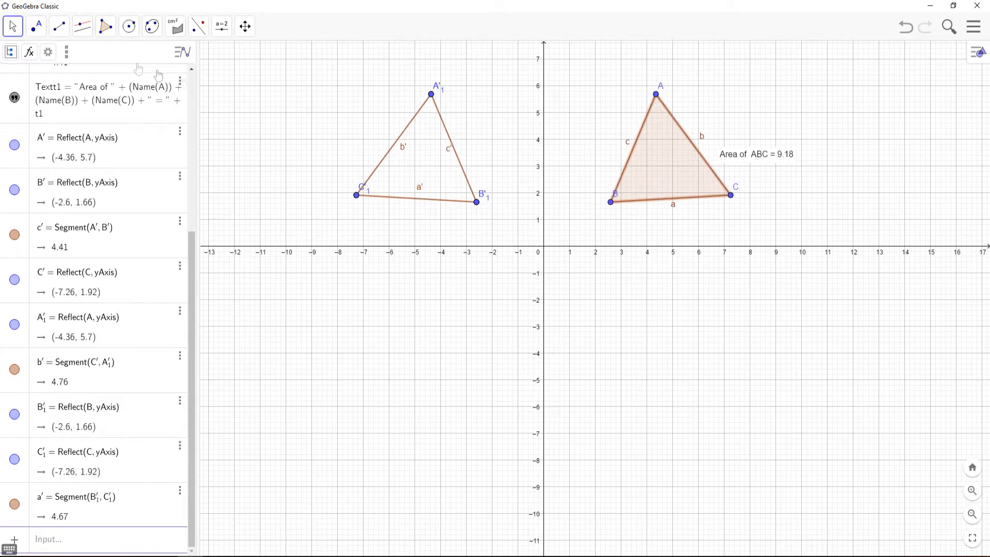
click(14, 28)
Step: Reflect sides a, c and b of triangle ABC about the x-axis to form a mirrored outline below it
mouse_move(202, 32)
click(213, 58)
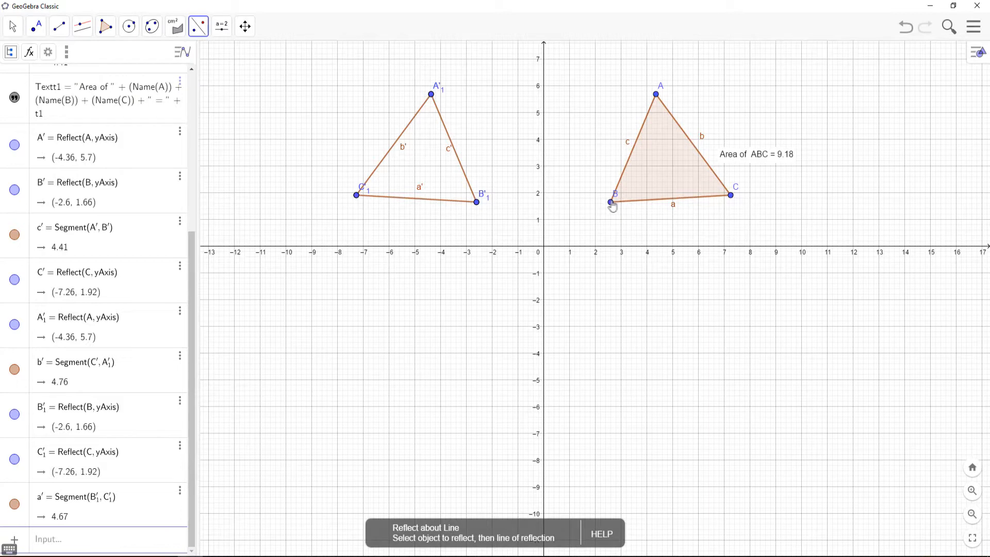
click(629, 203)
click(643, 250)
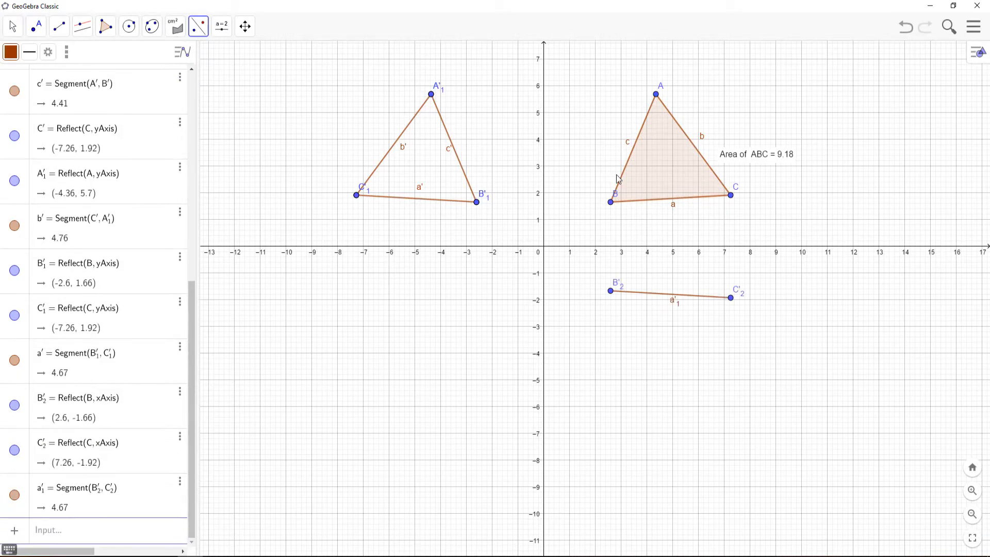
click(650, 251)
click(697, 161)
click(693, 252)
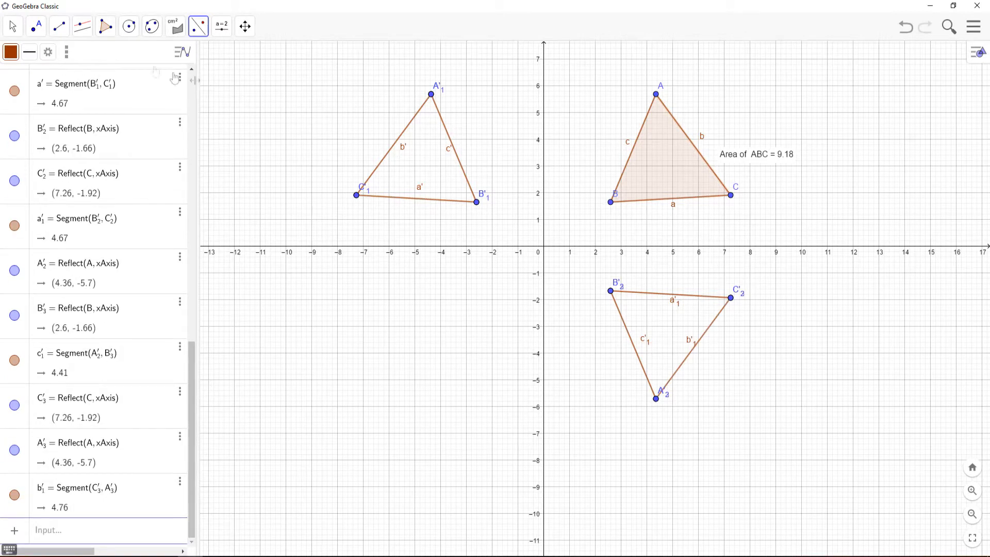
Step: Move the whole original triangle so that A is at about (3.86, 6.18), B at (2.1, 2.14) and C at (6.76, 2.4)
click(13, 26)
mouse_move(36, 28)
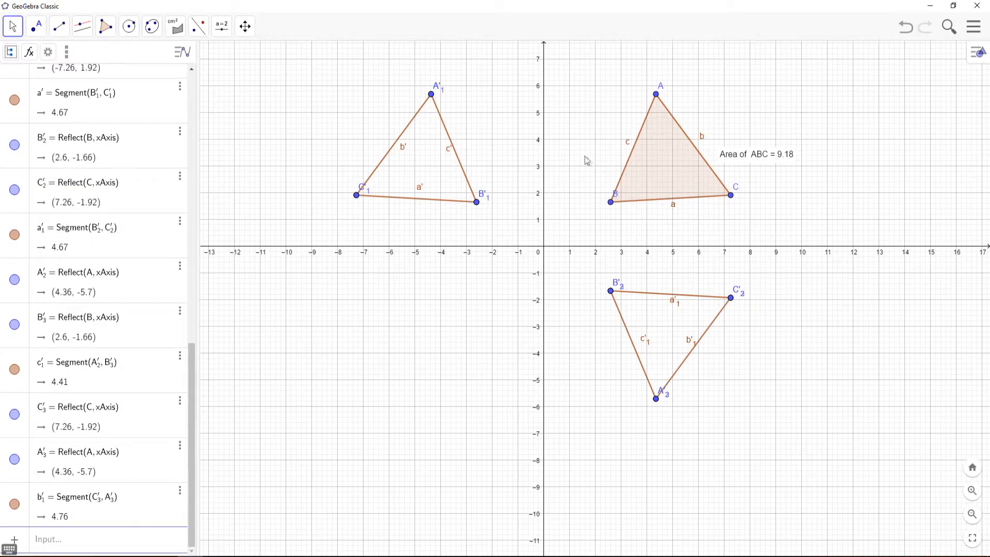
drag(691, 177, 667, 149)
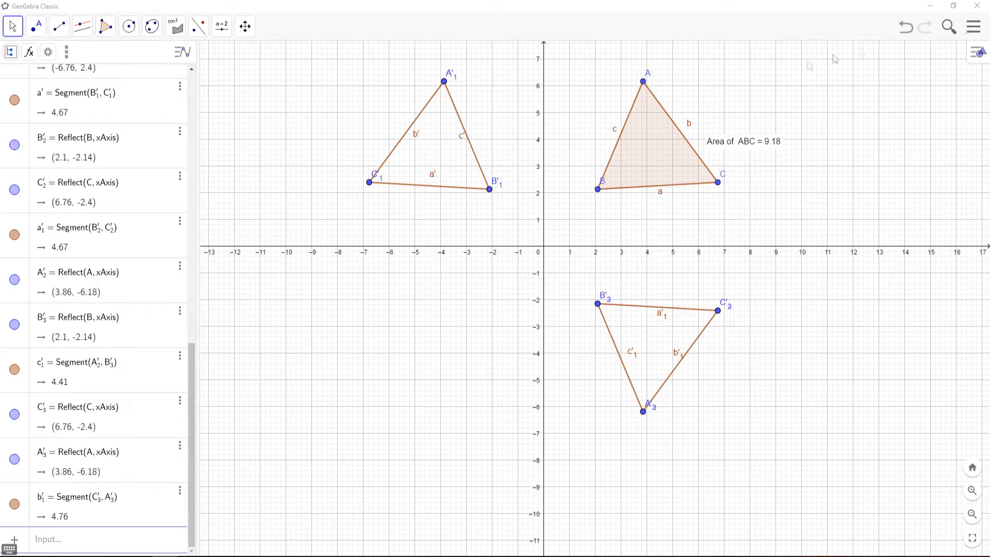
click(323, 79)
mouse_move(150, 30)
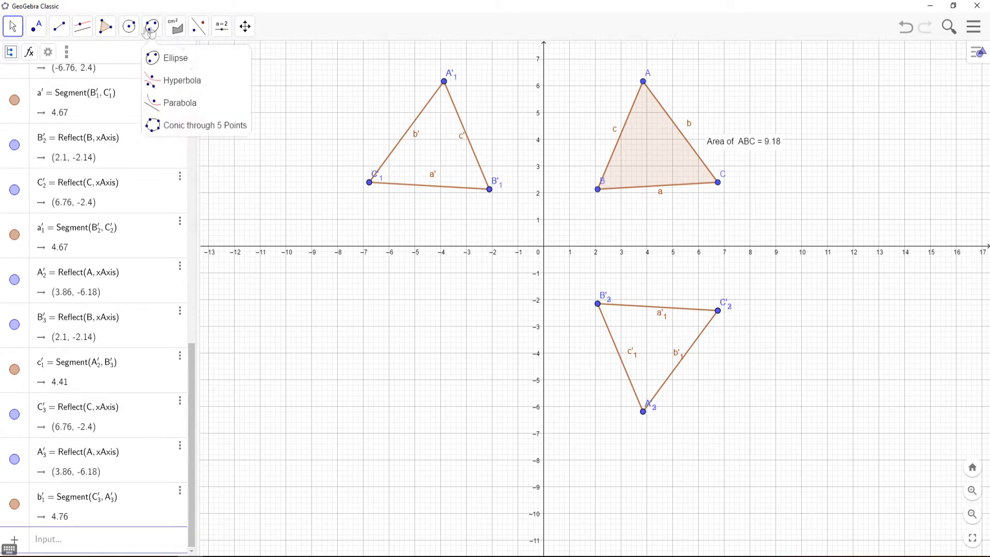
click(37, 26)
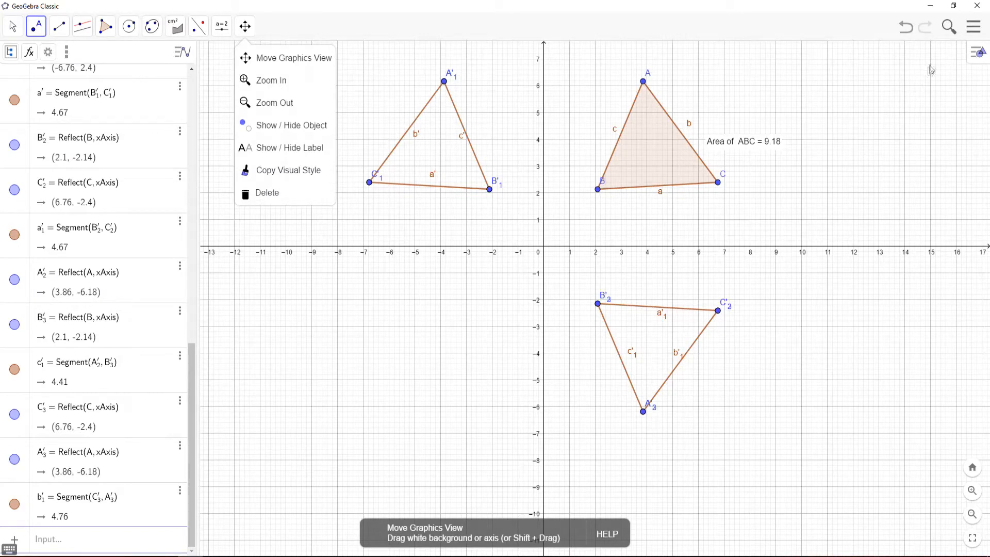
Step: Open the Completing the Square worksheet from the GeoGebra resources and enlarge its window
click(949, 27)
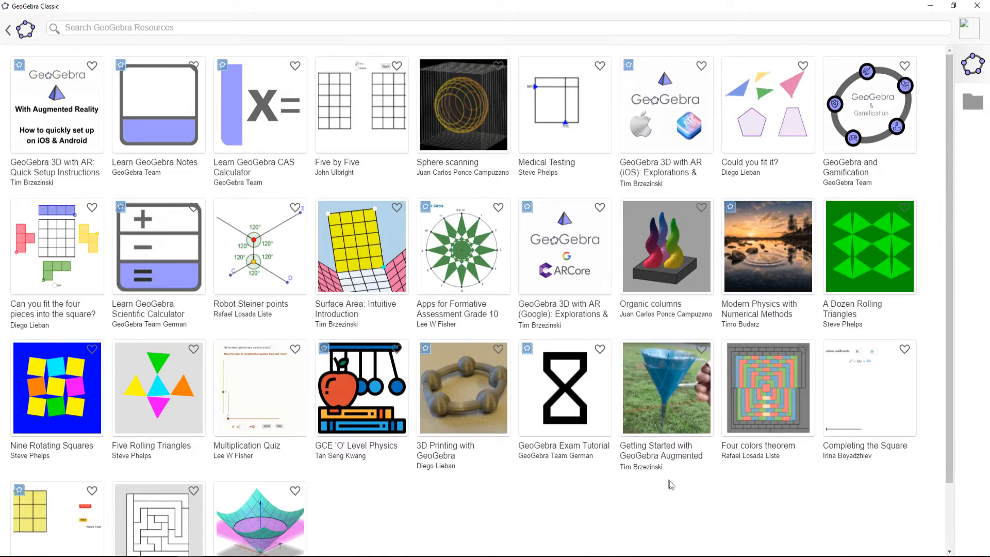
mouse_move(880, 404)
click(840, 471)
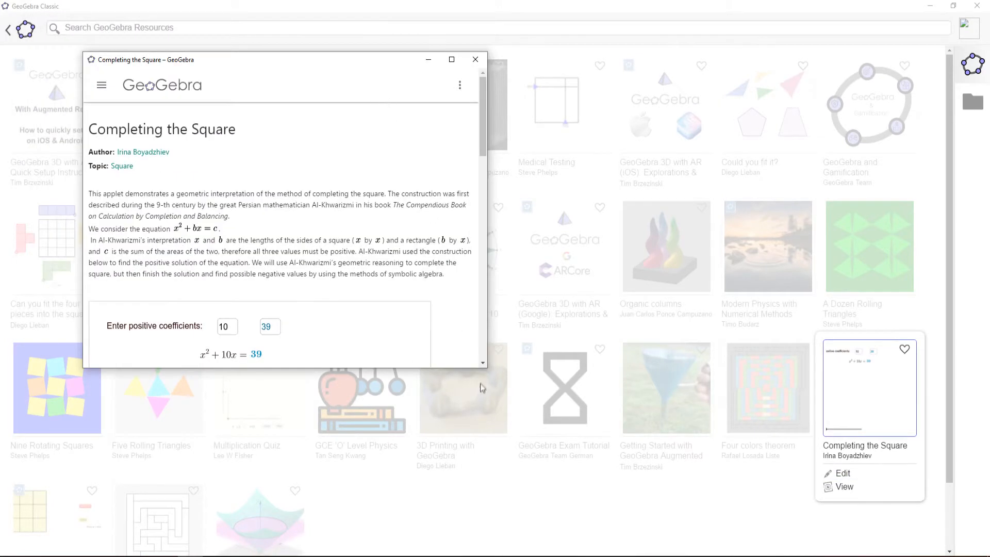
drag(486, 367, 808, 476)
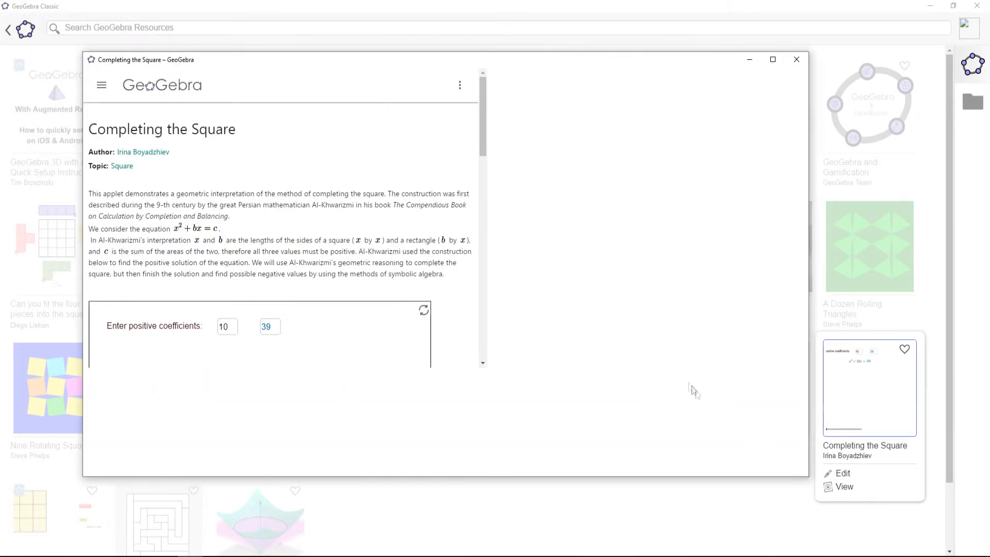
Step: Advance the slider of the x² + 10x = 39 construction in stages to its end to build the completed square
drag(805, 134, 798, 191)
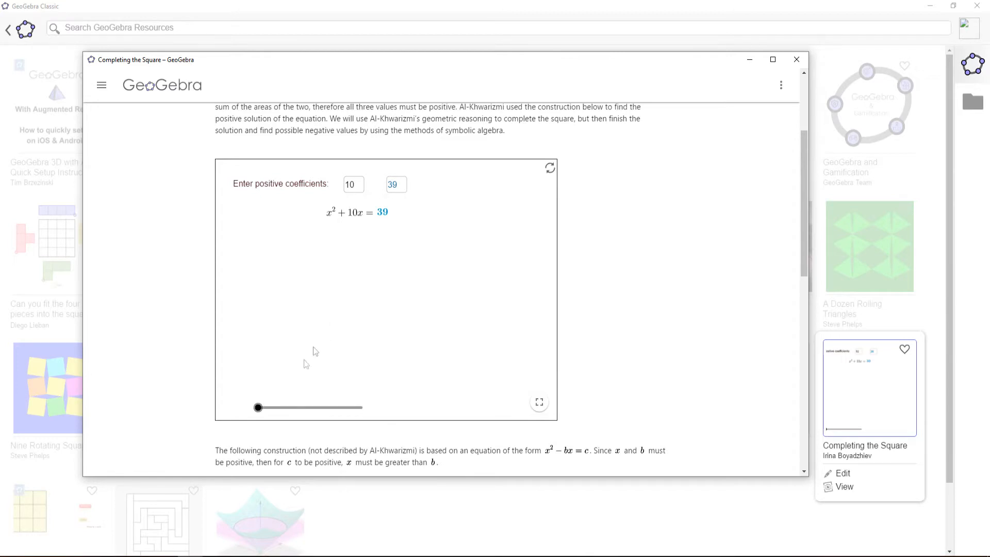
drag(261, 409, 344, 409)
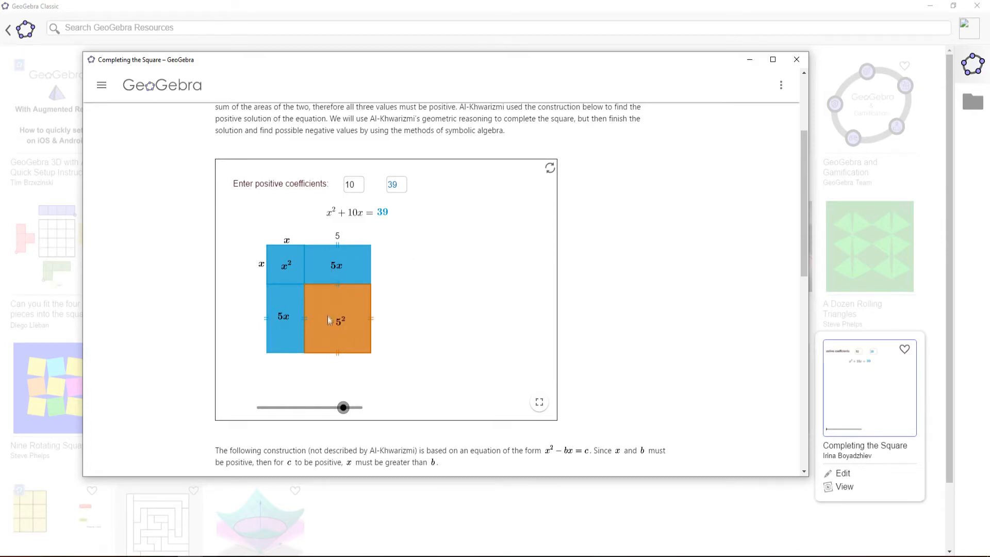
drag(344, 412, 362, 409)
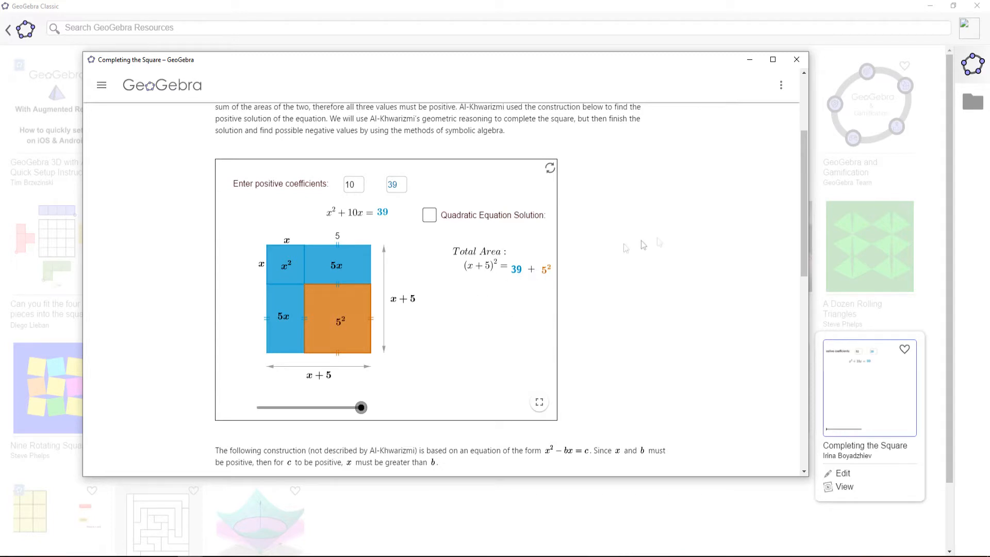
Step: Advance the slider of the x² − 4x = 12 construction in stages to its end
drag(803, 212, 790, 347)
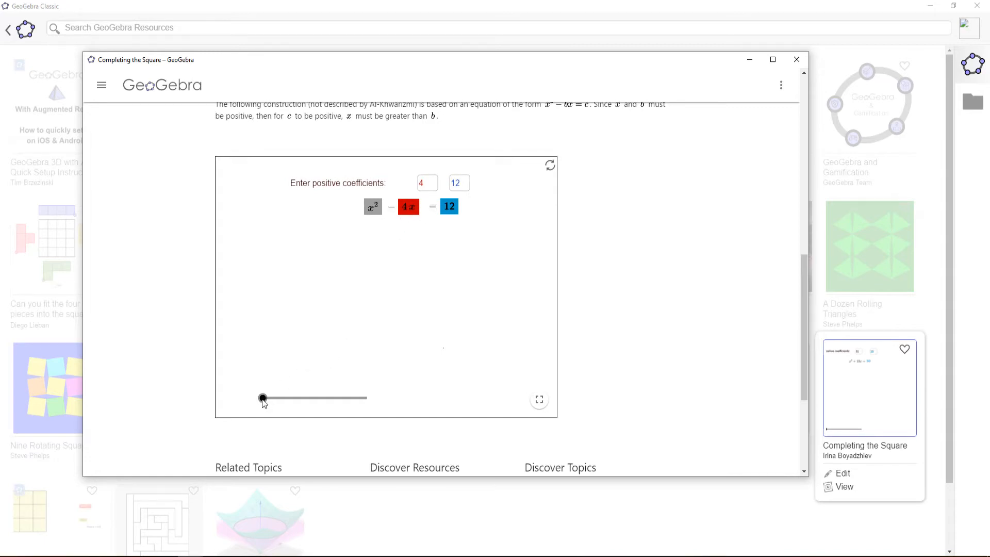
drag(263, 398, 344, 398)
drag(350, 406, 370, 406)
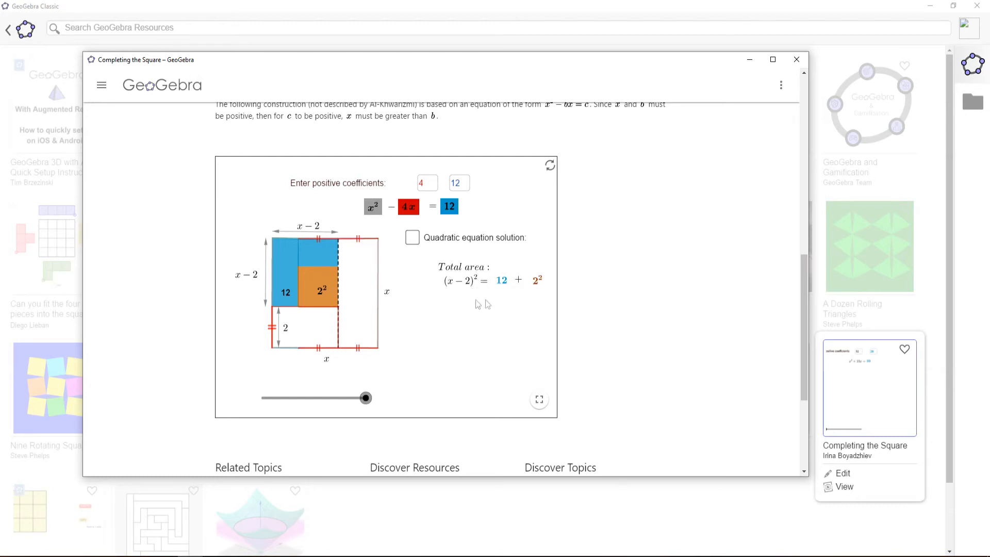
Step: Close the Completing the Square worksheet and search the GeoGebra resources for "slope"
drag(805, 282, 808, 157)
click(797, 61)
click(216, 29)
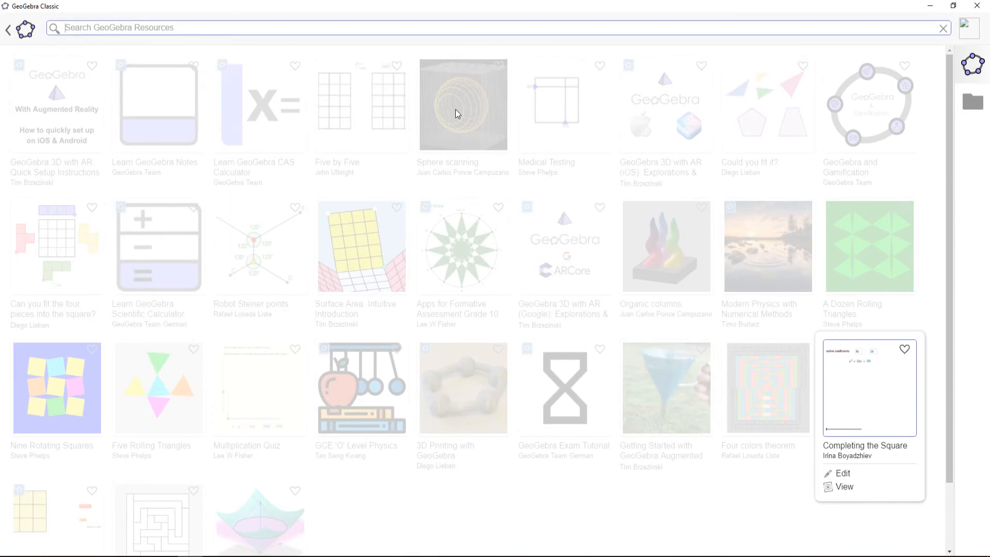
text(slope)
key(Return)
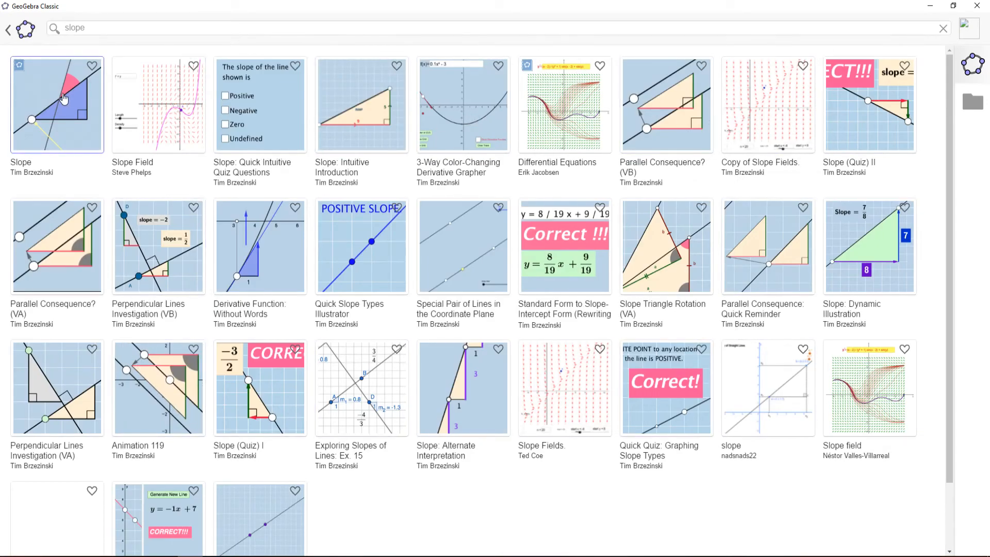
Step: Open the first Slope resource in the results, then enlarge and reposition its window
click(63, 98)
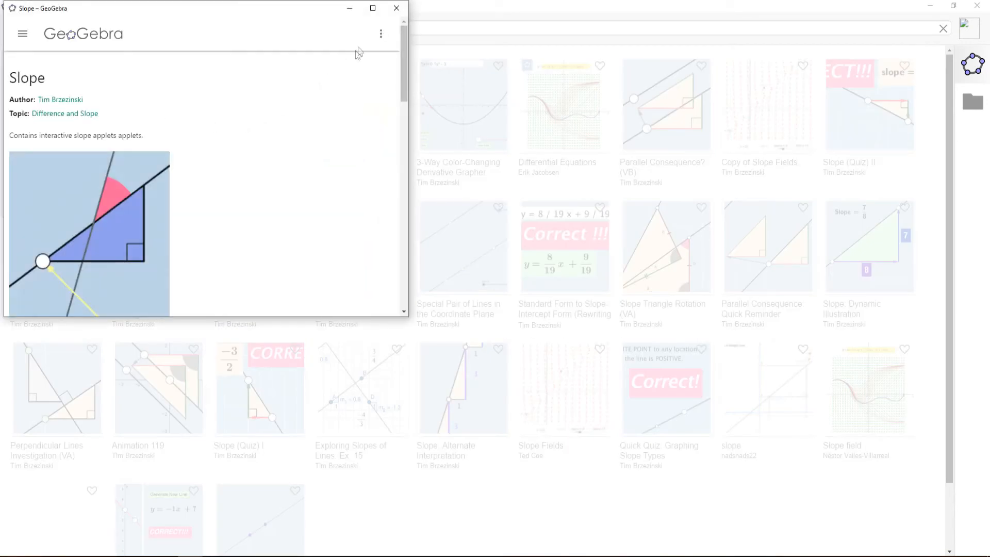
drag(407, 318, 880, 538)
drag(398, 19, 438, 21)
Step: Open Slope: Dynamic Illustration from the table of contents and advance its slider to the end
drag(919, 88, 920, 174)
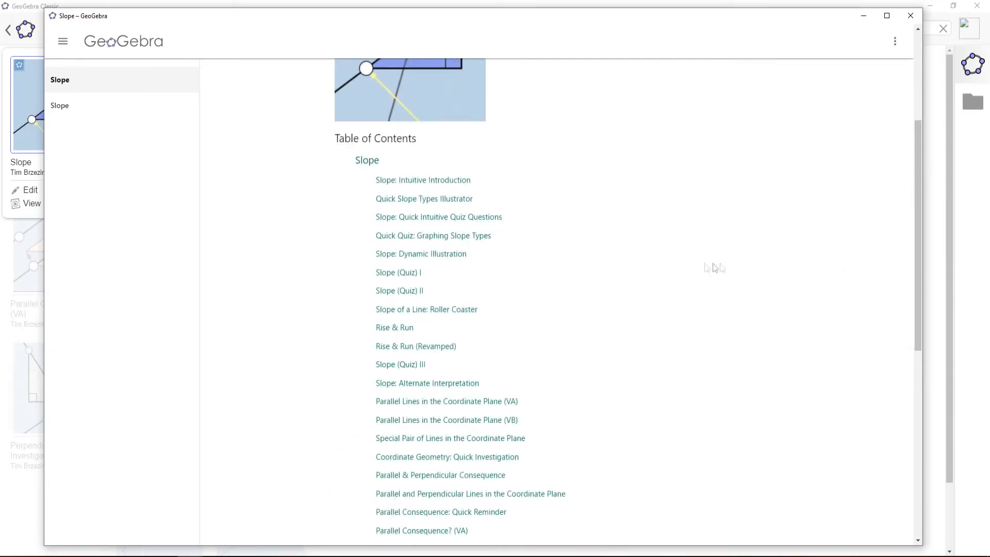
click(445, 256)
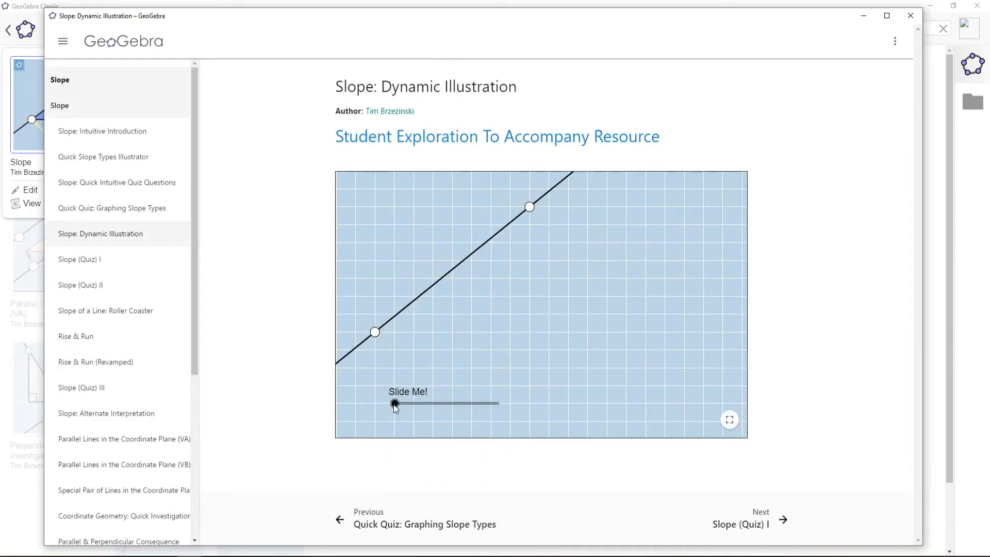
drag(395, 407, 497, 407)
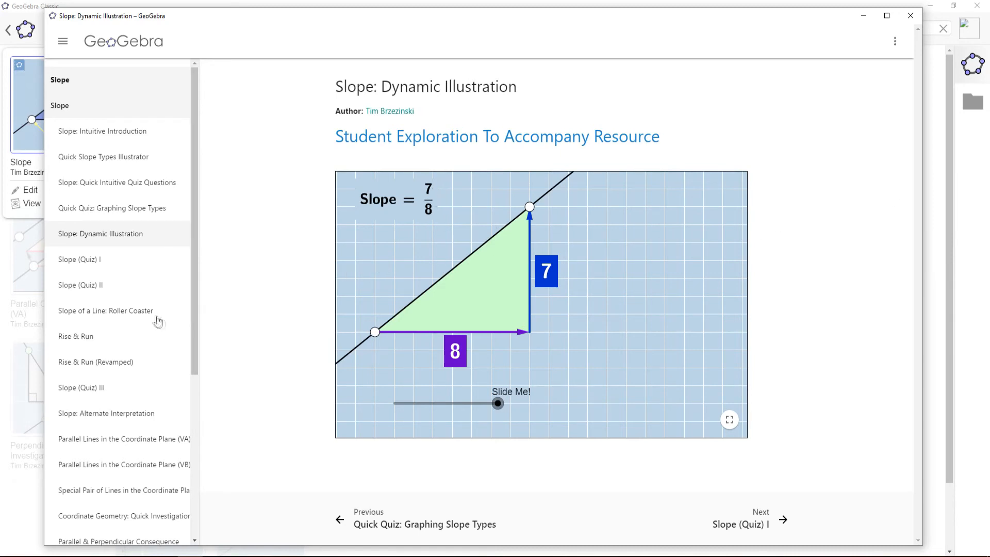
Step: View the Slope of a Line: Roller Coaster, Rise & Run and Rise & Run (Revamped) pages, ending back on Rise & Run
click(104, 316)
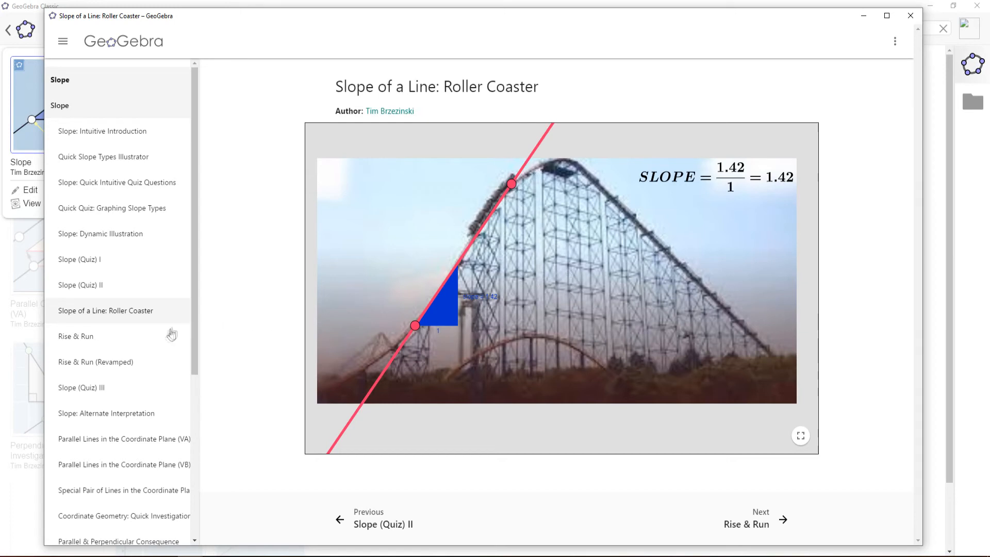
click(136, 343)
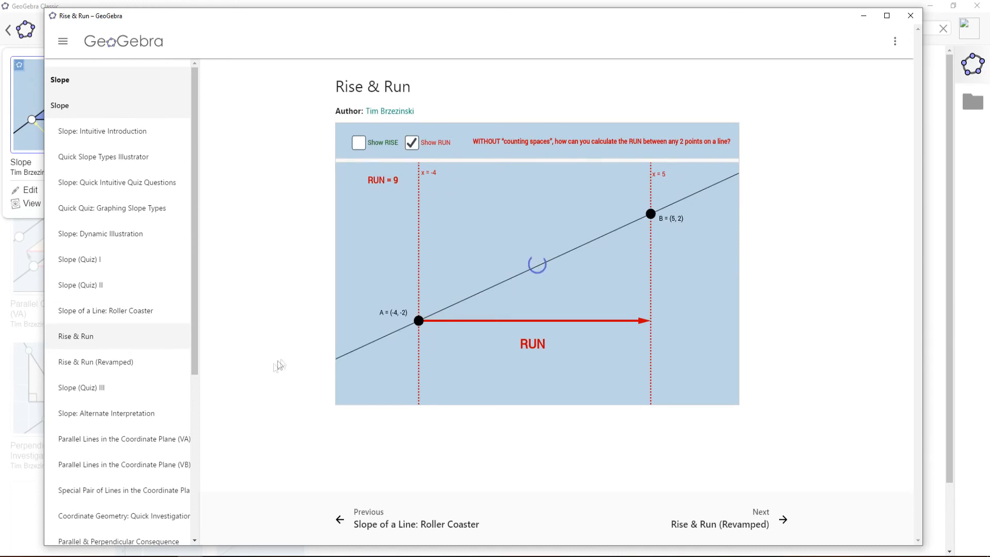
click(137, 363)
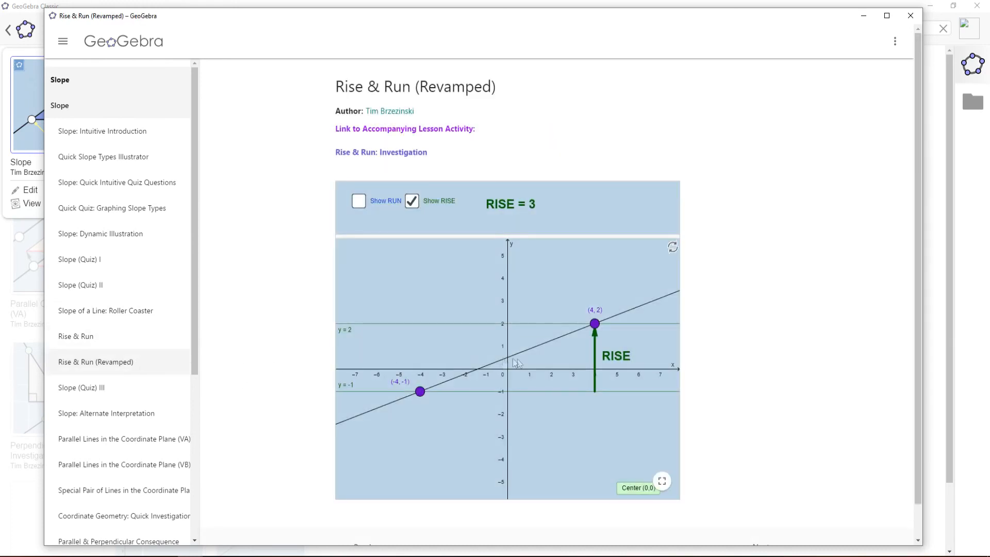
click(135, 338)
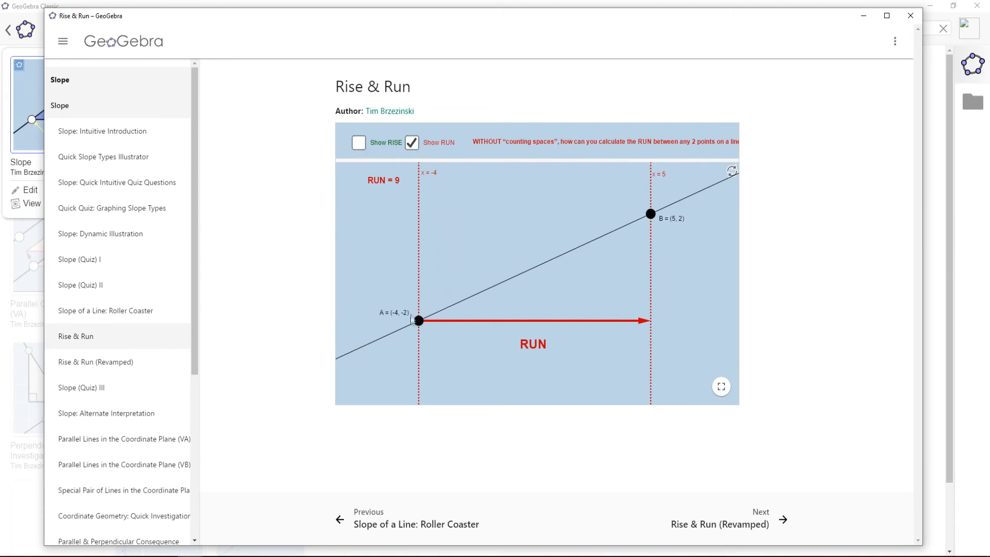
Step: Move point B of the Rise & Run line to (3, 2), and switch the display to the rise and back to the run
mouse_move(419, 321)
mouse_down()
mouse_move(419, 270)
mouse_move(416, 348)
mouse_move(394, 349)
mouse_move(419, 217)
mouse_move(416, 379)
mouse_move(418, 254)
mouse_move(418, 336)
mouse_up()
drag(651, 210, 616, 220)
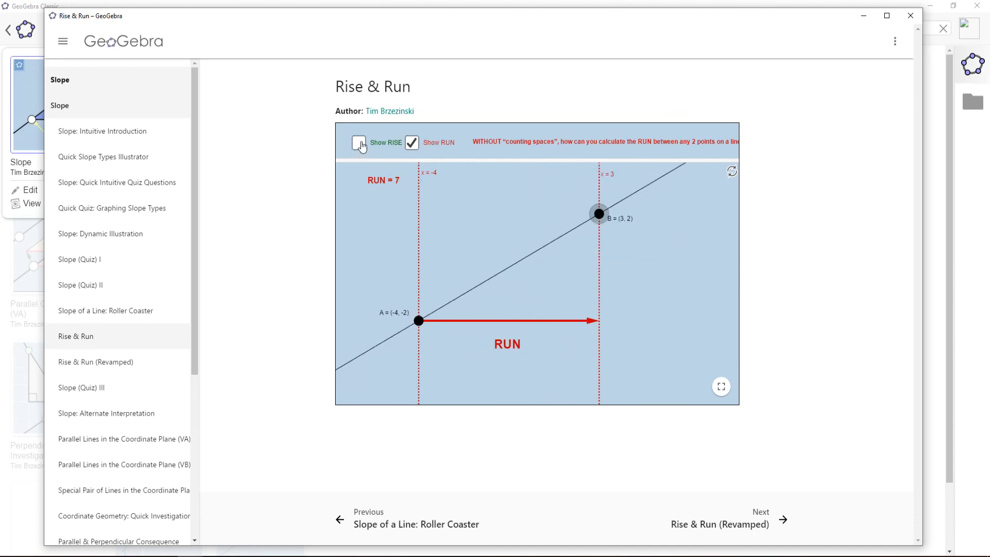
click(361, 146)
click(412, 144)
click(361, 146)
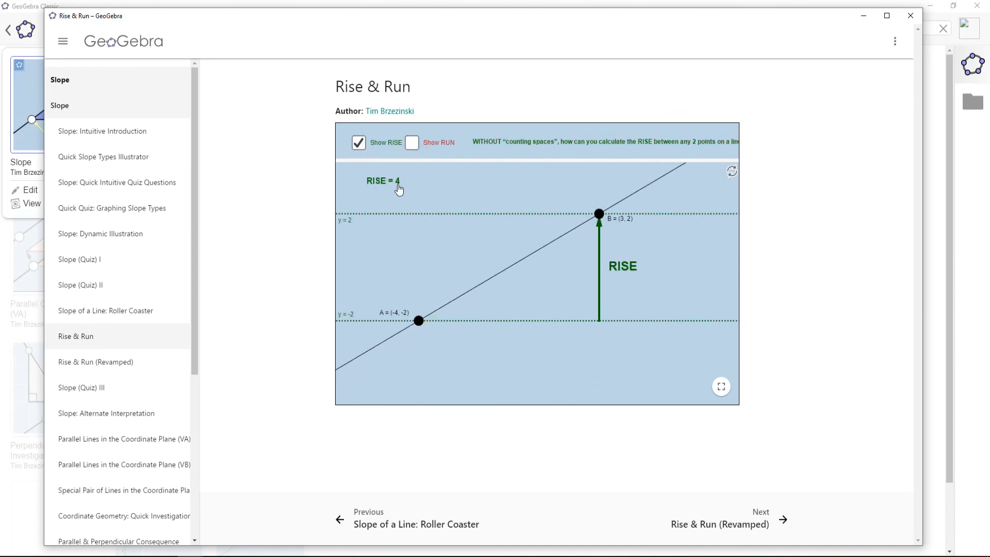
click(411, 143)
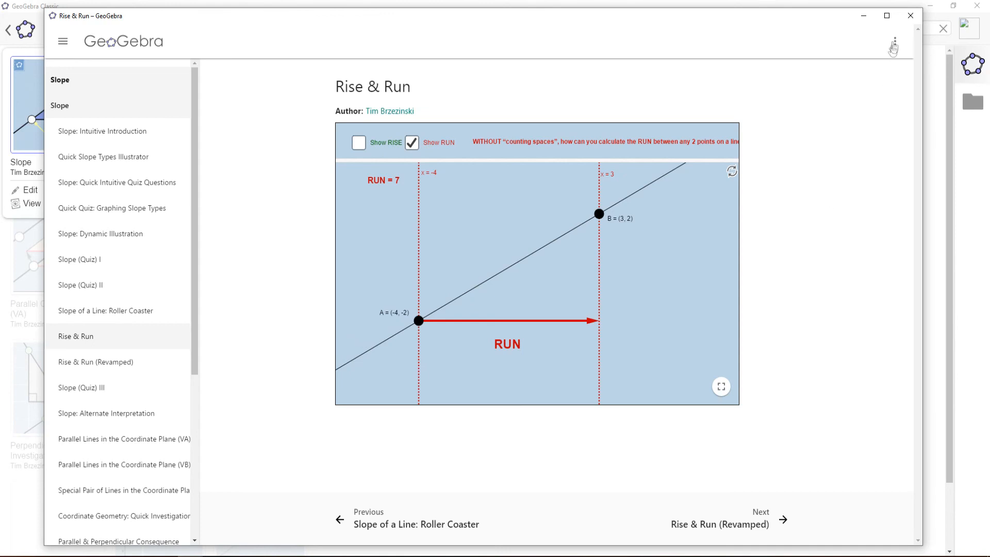
Step: Close the Rise & Run window and clear the "slope" search to list the default resources again
click(911, 15)
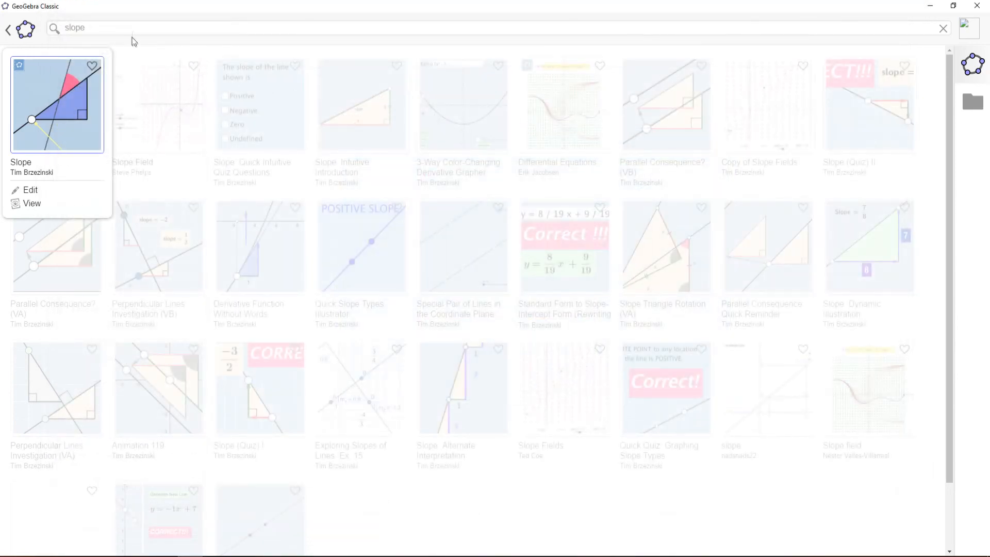
drag(127, 30, 59, 32)
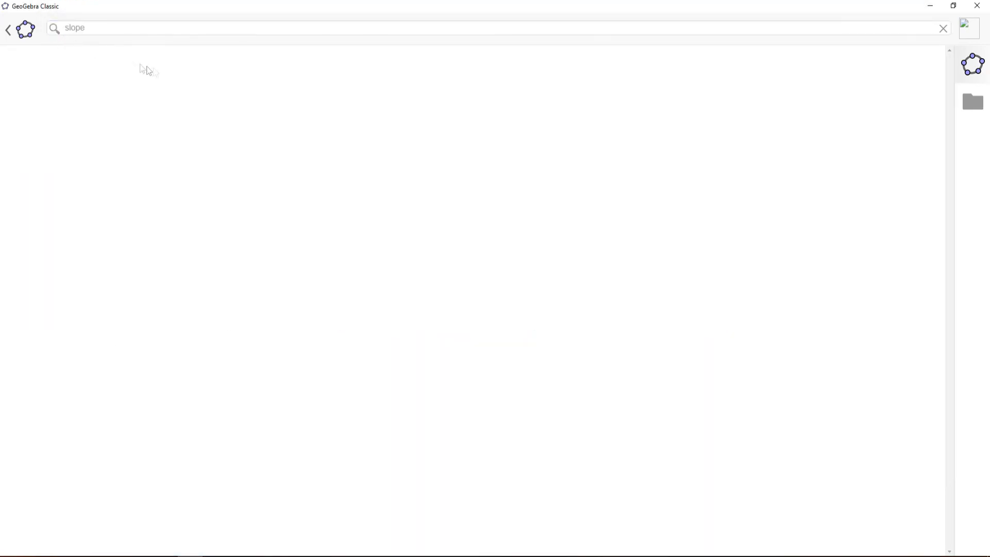
double_click(128, 29)
key(BackSpace)
key(Return)
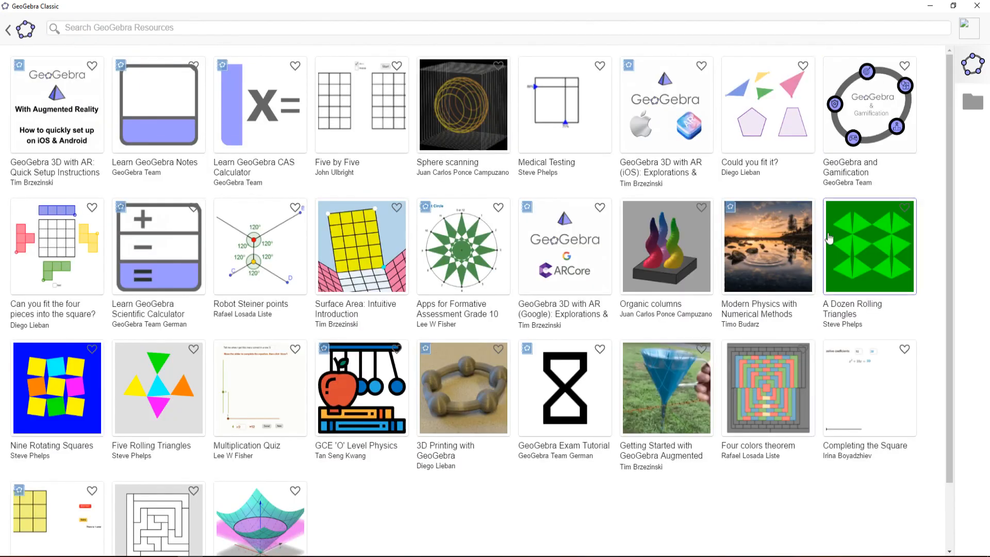